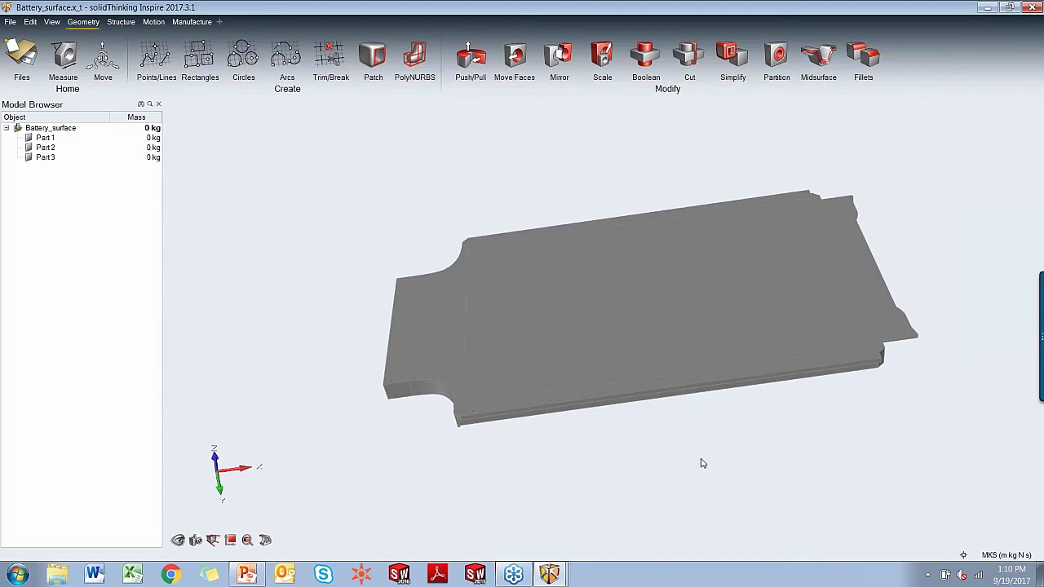
- Set the thickness of Part 1, the battery tray body, to 0.003175 m
{"action": "right_click_drag", "start_coordinate": [663, 461], "coordinate": [606, 356]}
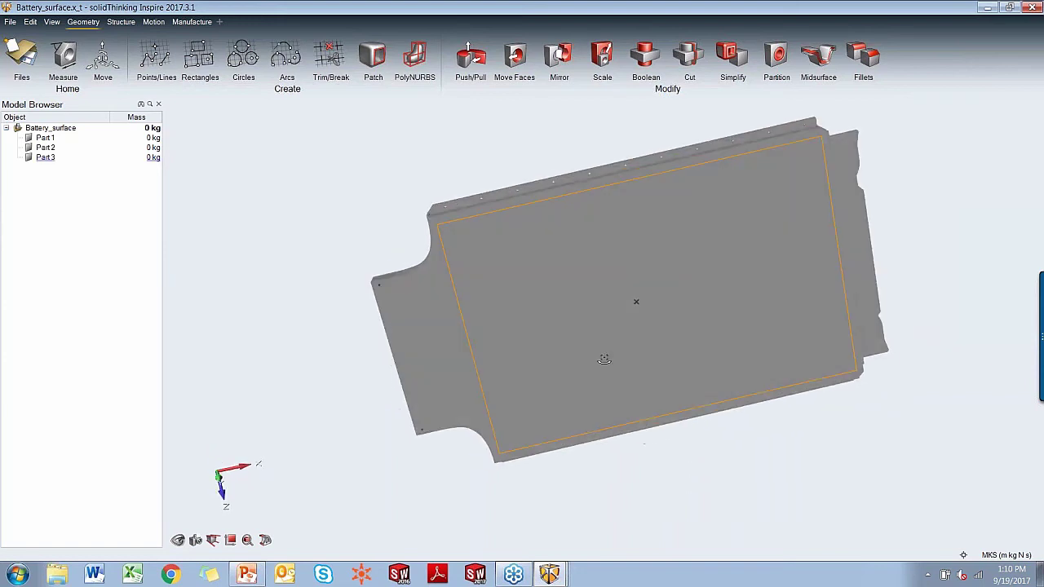
{"action": "left_click", "coordinate": [122, 23]}
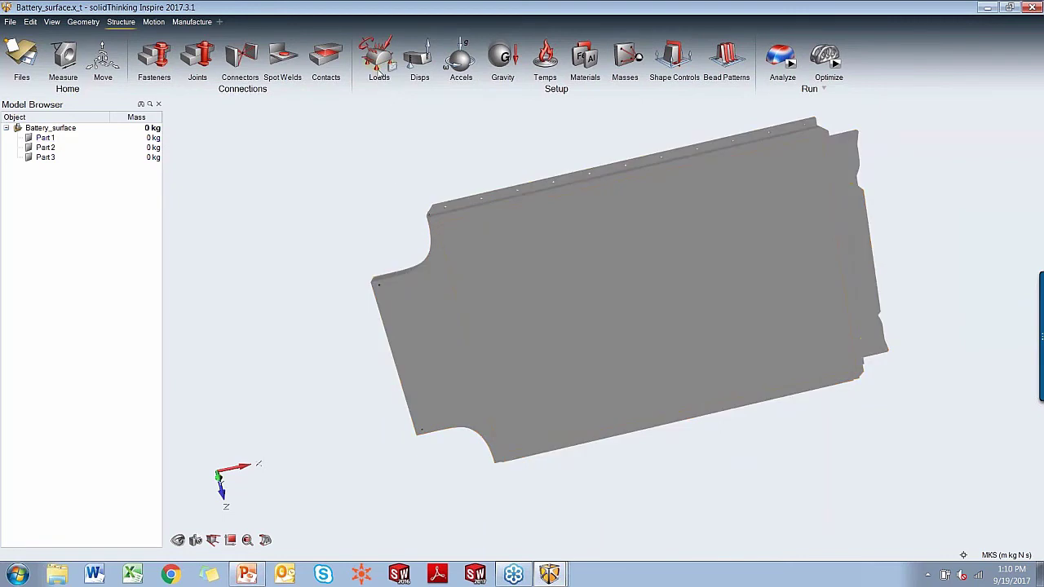
{"action": "left_click", "coordinate": [585, 59]}
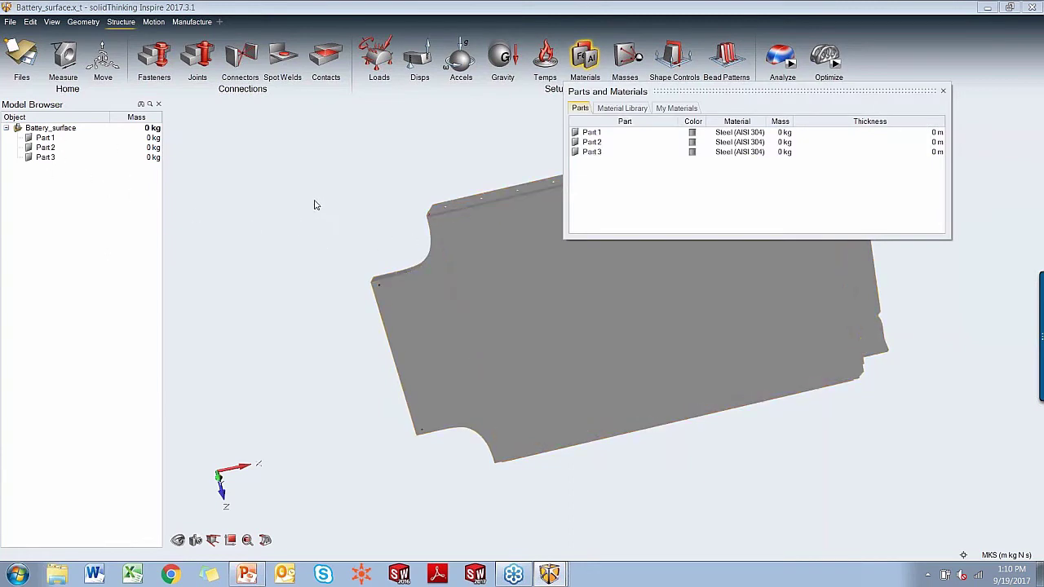
{"action": "left_click", "coordinate": [903, 132]}
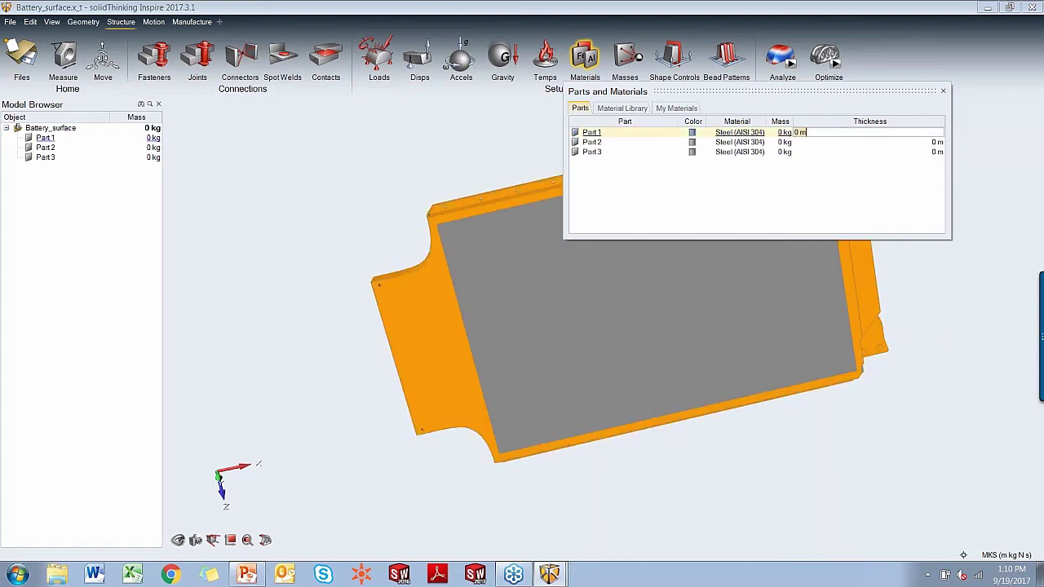
{"action": "type", "text": "0"}
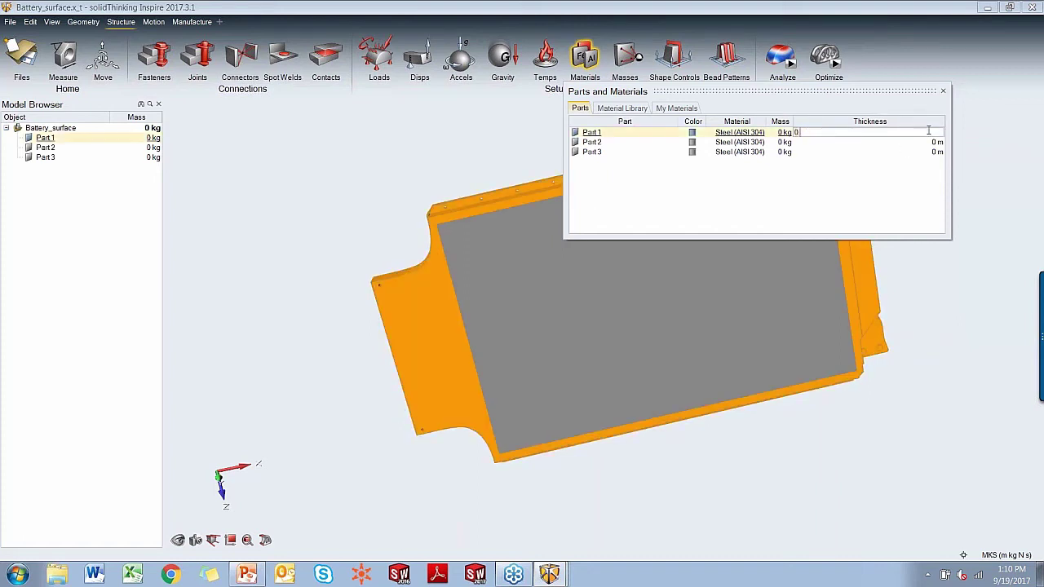
{"action": "type", "text": ".003175"}
{"action": "key", "text": "Return"}
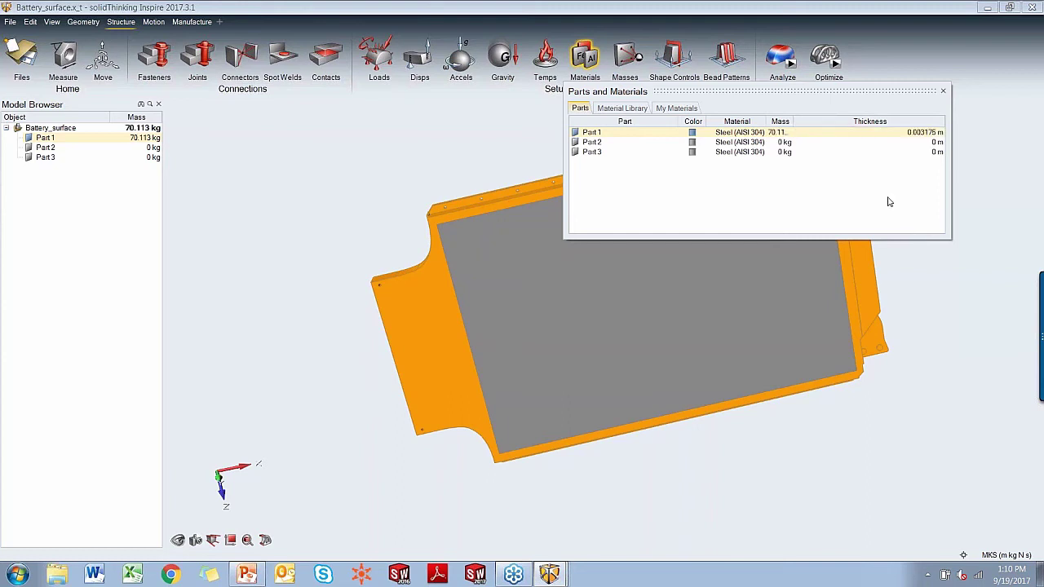
- Set the thickness of both Part 2 and Part 3 to 0.003175 m
{"action": "key", "text": "Down"}
{"action": "type", "text": "0.003175"}
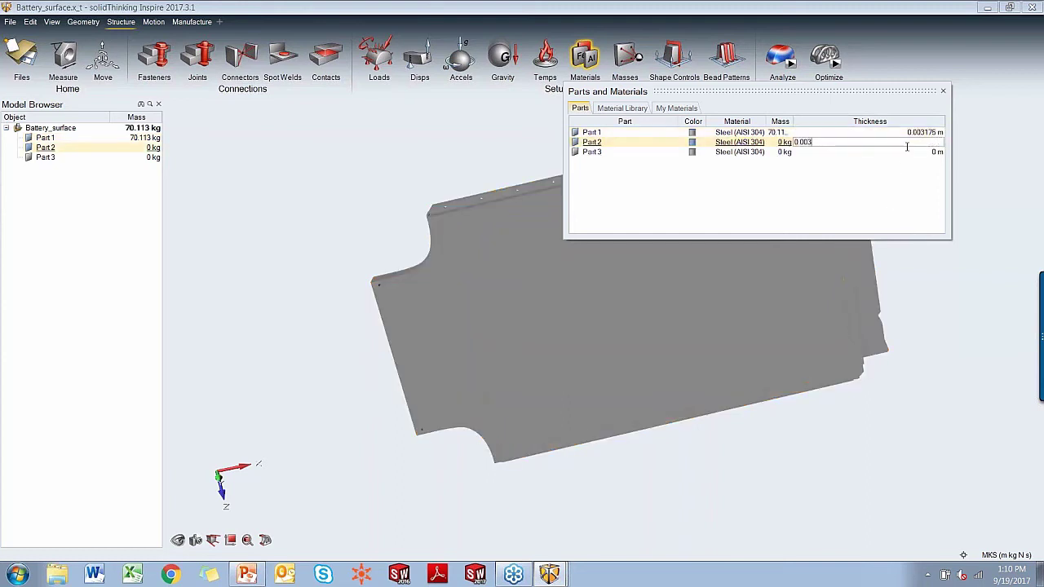
{"action": "key", "text": "Return"}
{"action": "key", "text": "Down"}
{"action": "type", "text": "0.003175"}
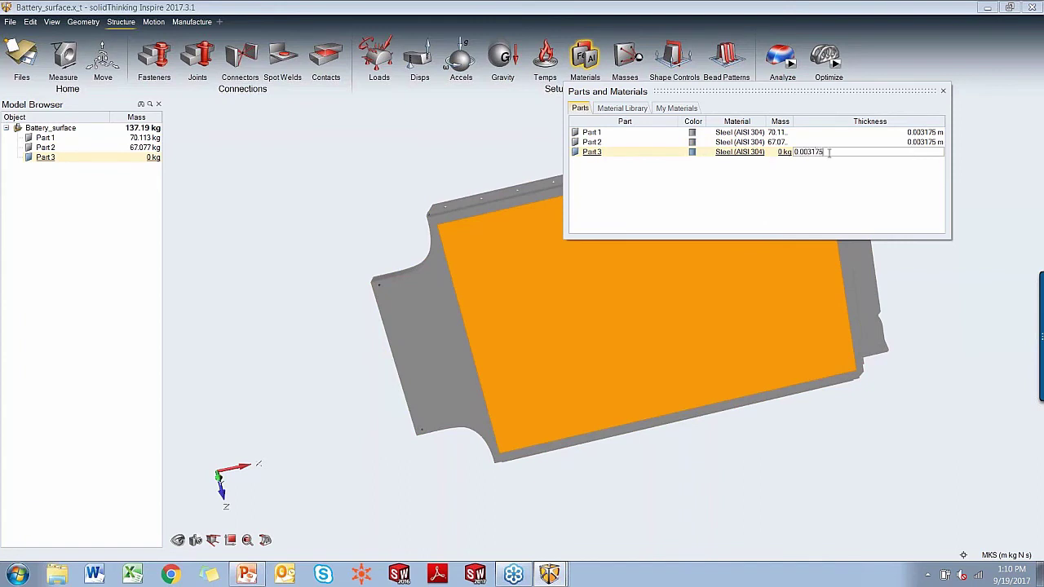
{"action": "key", "text": "Return"}
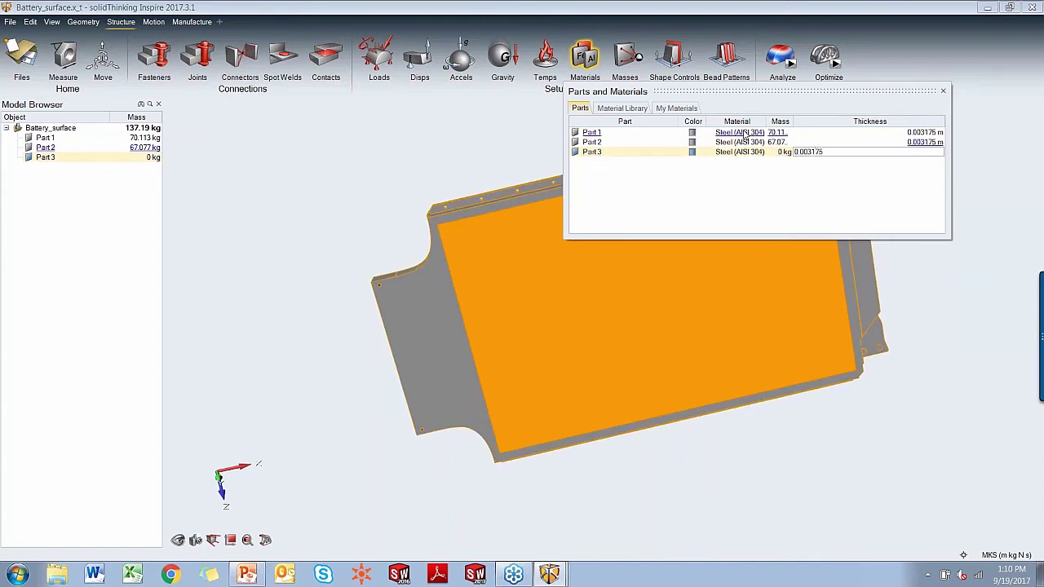
- Assign Aluminum (2024-T3/T6/T8) to Part 1, Part 2 and Part 3, and close the parts and materials table
{"action": "left_click", "coordinate": [738, 132]}
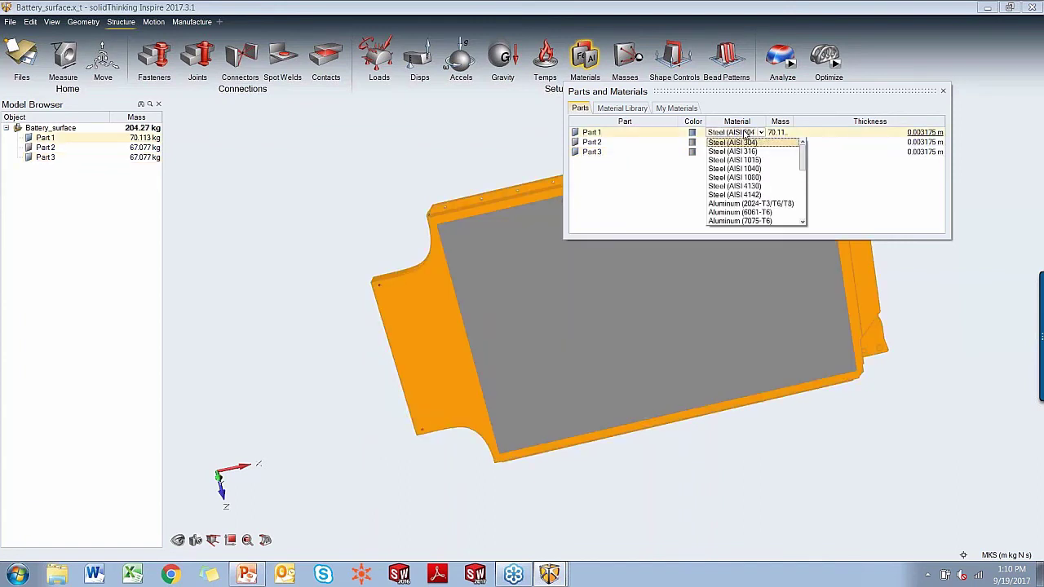
{"action": "left_click", "coordinate": [752, 203]}
{"action": "left_click", "coordinate": [746, 142]}
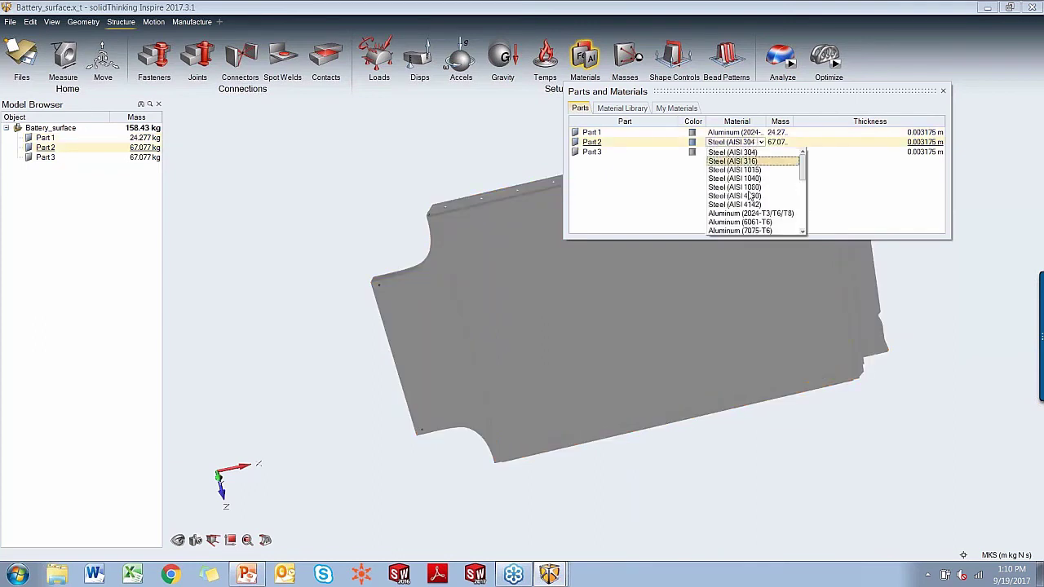
{"action": "left_click", "coordinate": [752, 213]}
{"action": "left_click", "coordinate": [743, 154]}
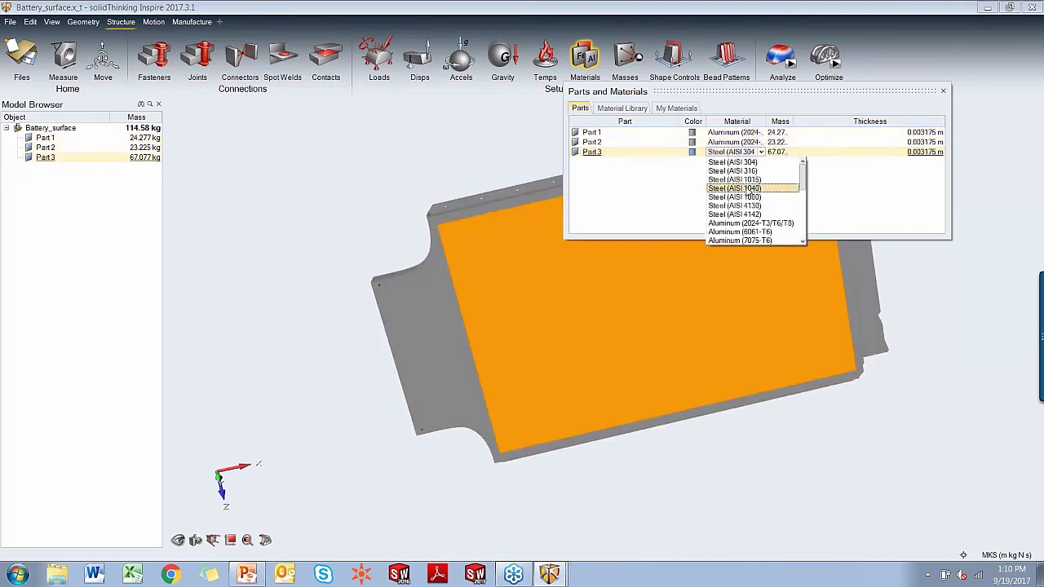
{"action": "left_click", "coordinate": [752, 222]}
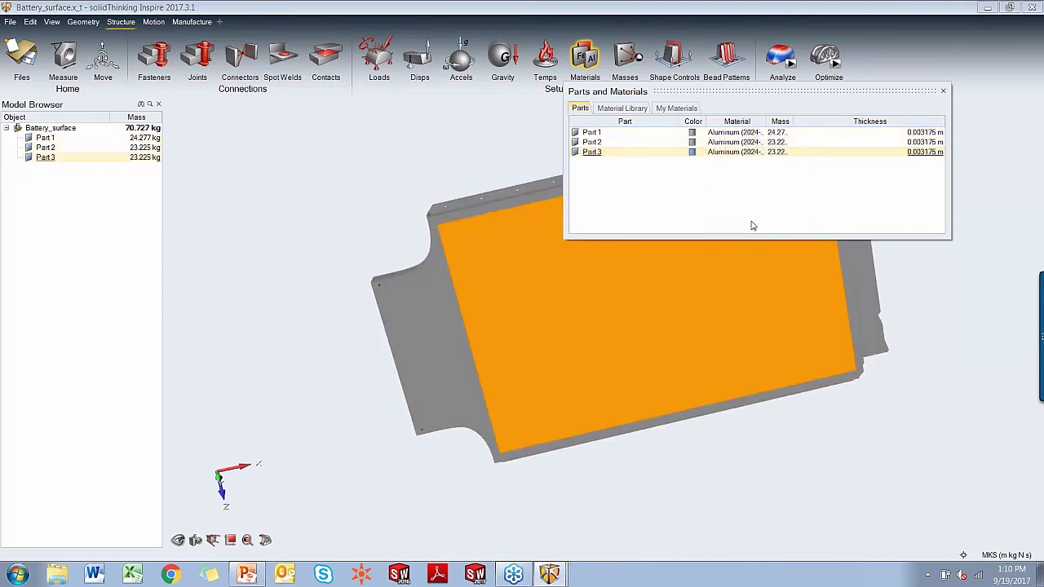
{"action": "right_click", "coordinate": [903, 274]}
{"action": "left_click", "coordinate": [978, 250]}
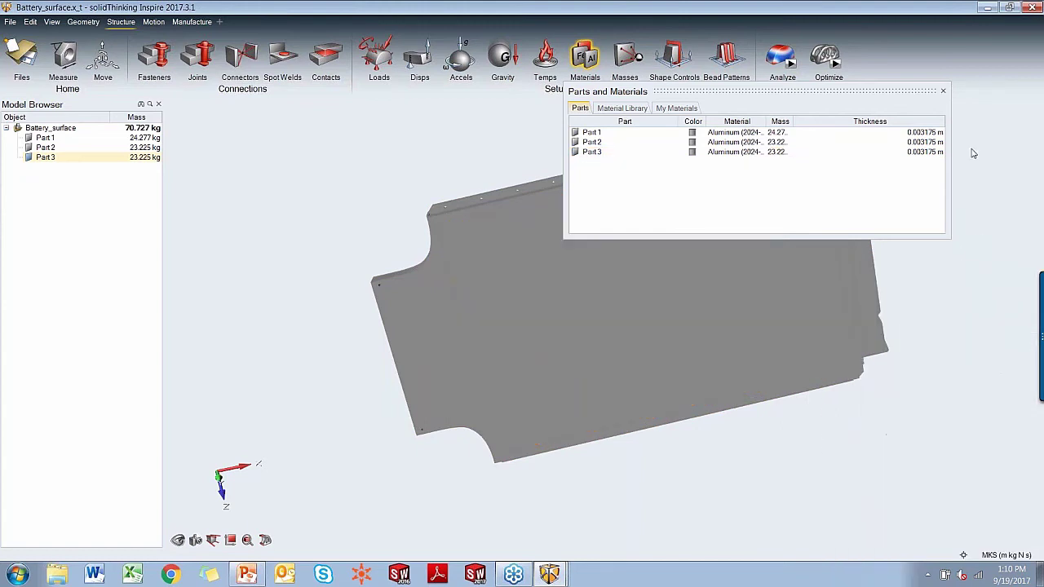
{"action": "left_click", "coordinate": [942, 90]}
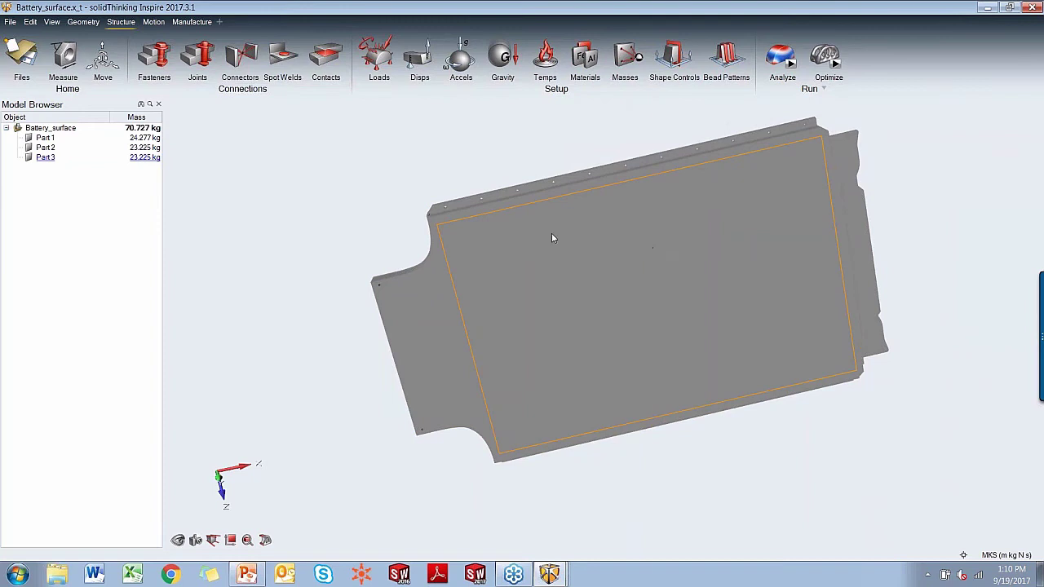
- Mark Part 3, the large flat rectangular panel, as a design space
{"action": "right_click_drag", "start_coordinate": [792, 436], "coordinate": [781, 377]}
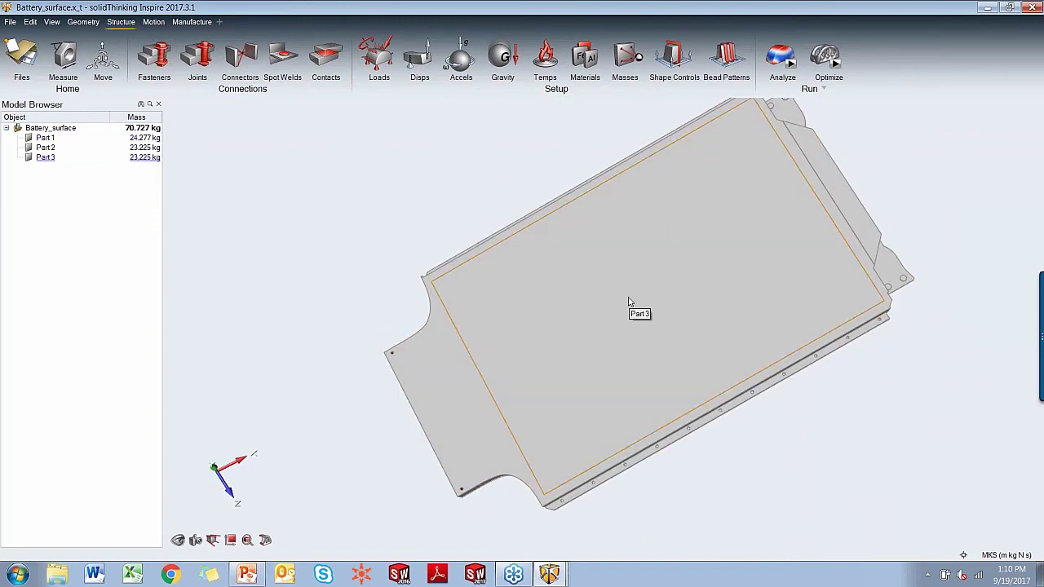
{"action": "left_click", "coordinate": [629, 302]}
{"action": "right_click", "coordinate": [628, 302]}
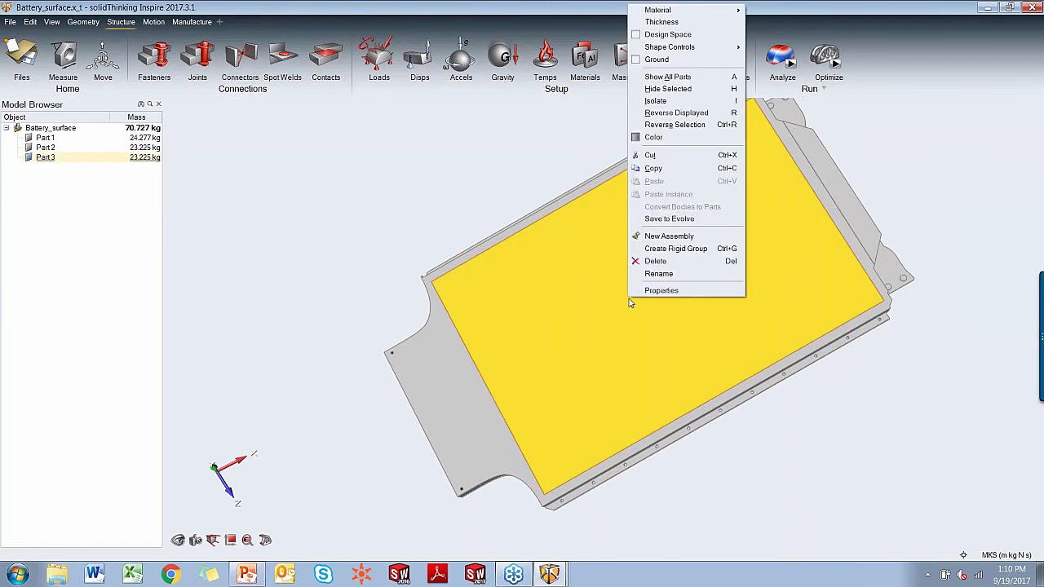
{"action": "left_click", "coordinate": [639, 35]}
{"action": "left_click", "coordinate": [849, 412]}
- Mark Part 2, the matching rectangular panel on the opposite side of the tray, as a design space
{"action": "right_click_drag", "start_coordinate": [867, 403], "coordinate": [618, 285]}
{"action": "left_click", "coordinate": [619, 285]}
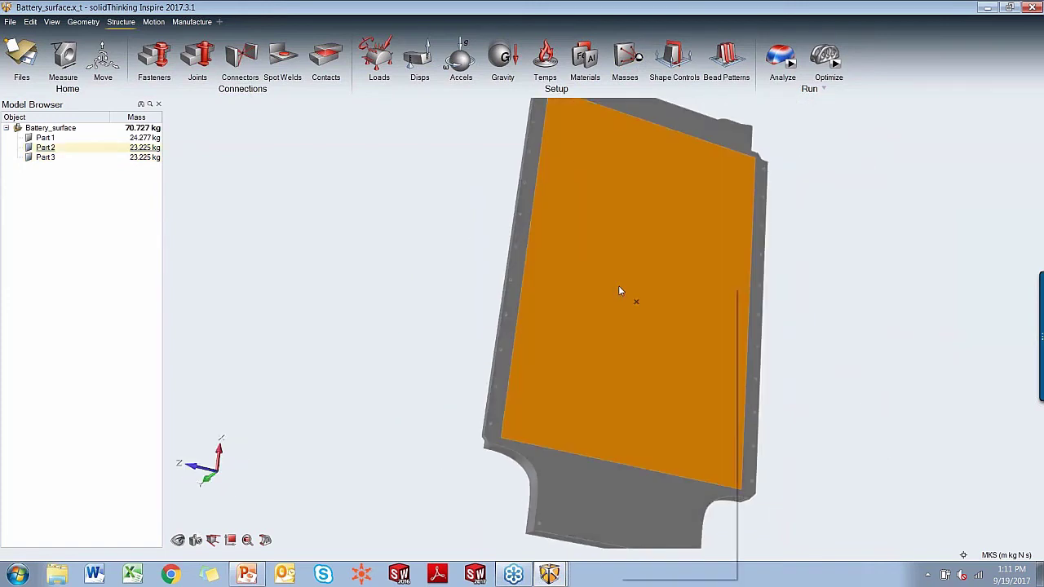
{"action": "left_click", "coordinate": [661, 313]}
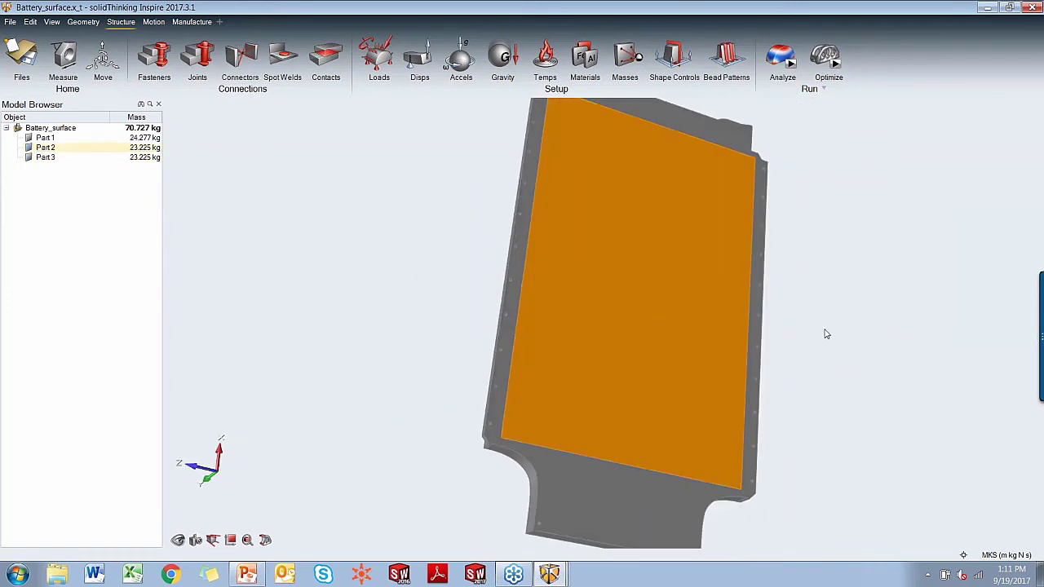
{"action": "left_click", "coordinate": [826, 334]}
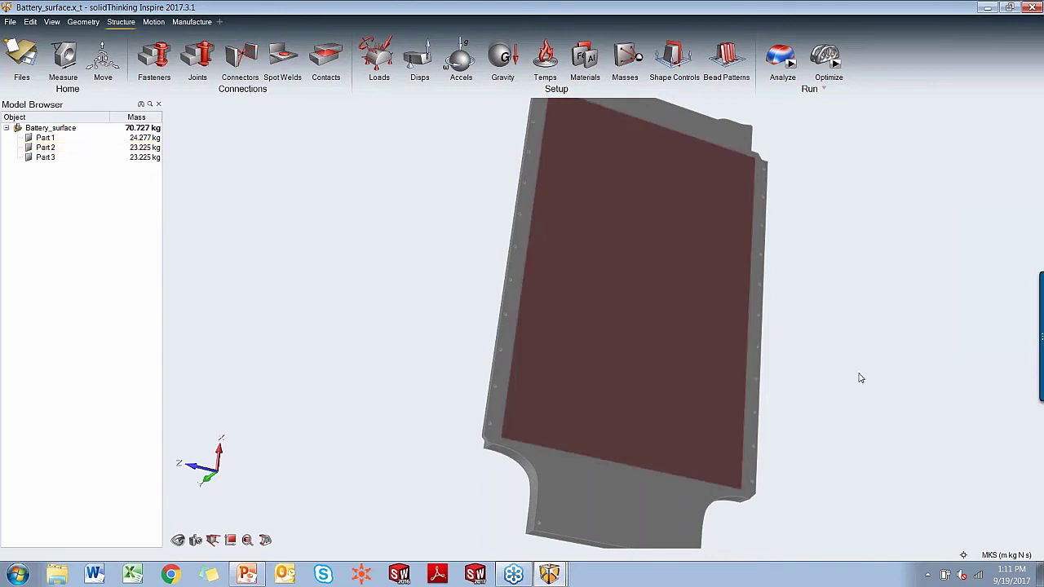
- Add supports to the first three holes of the flange along the tray's +Z long edge, starting at the narrow tab end
{"action": "right_click_drag", "start_coordinate": [839, 454], "coordinate": [456, 392]}
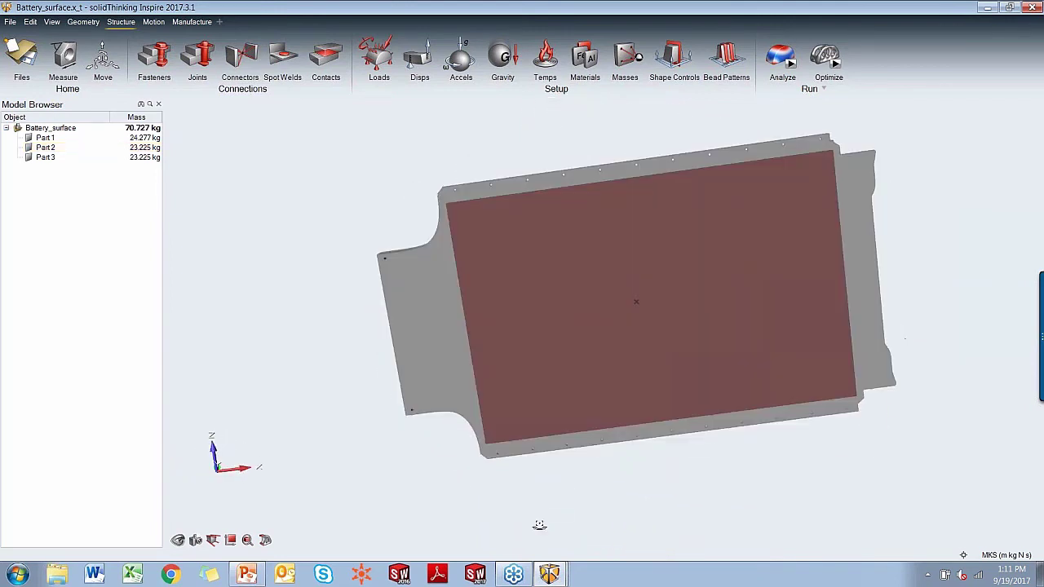
{"action": "left_click", "coordinate": [377, 61]}
{"action": "scroll", "coordinate": [469, 166], "scroll_direction": "up", "scroll_amount": 5}
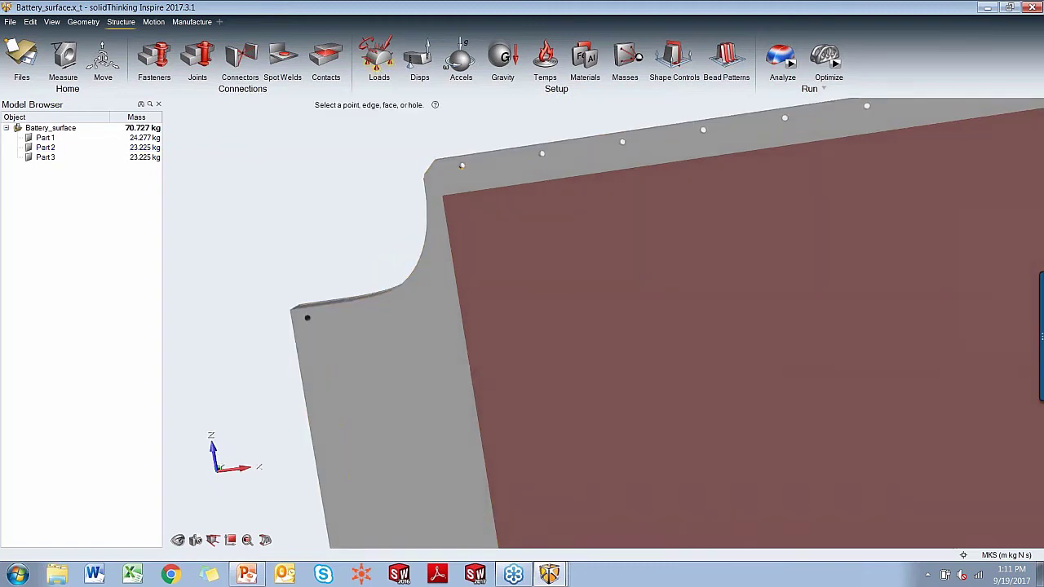
{"action": "scroll", "coordinate": [470, 167], "scroll_direction": "up", "scroll_amount": 5}
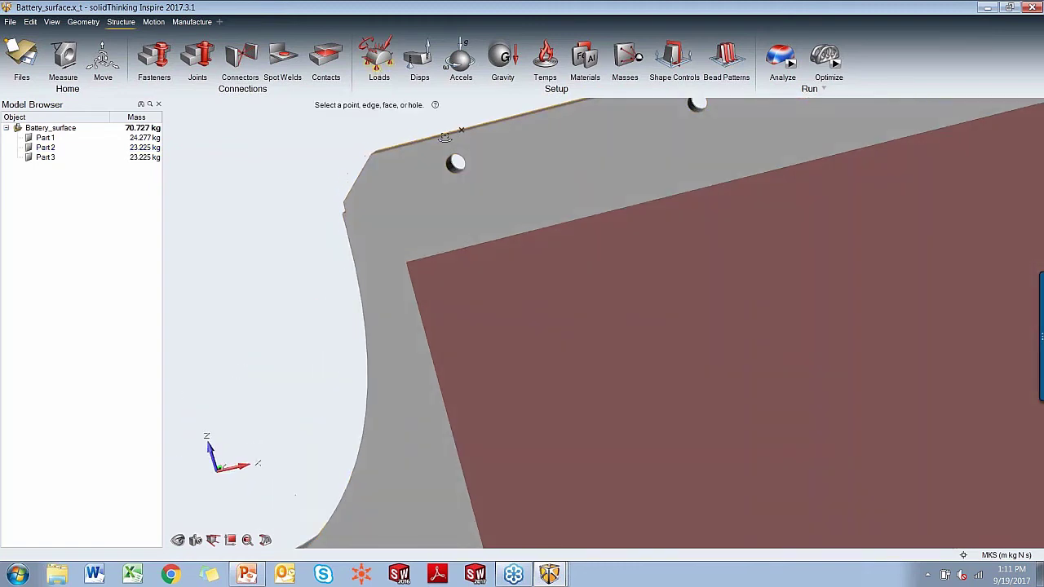
{"action": "scroll", "coordinate": [445, 168], "scroll_direction": "up", "scroll_amount": 2}
{"action": "left_click", "coordinate": [445, 167]}
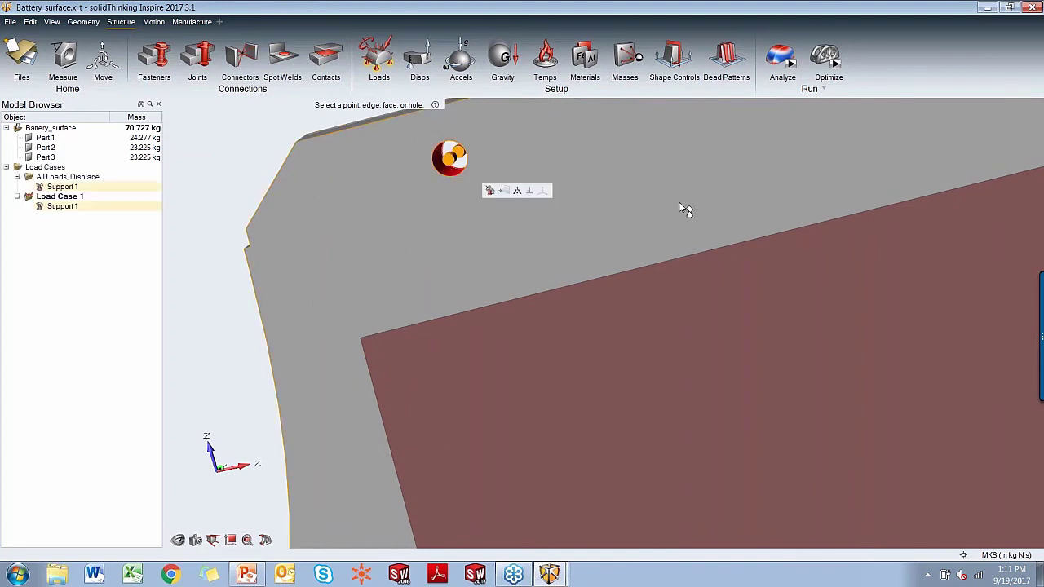
{"action": "scroll", "coordinate": [774, 184], "scroll_direction": "down", "scroll_amount": 3}
{"action": "right_click_drag", "start_coordinate": [787, 172], "coordinate": [653, 277]}
{"action": "left_click", "coordinate": [541, 286]}
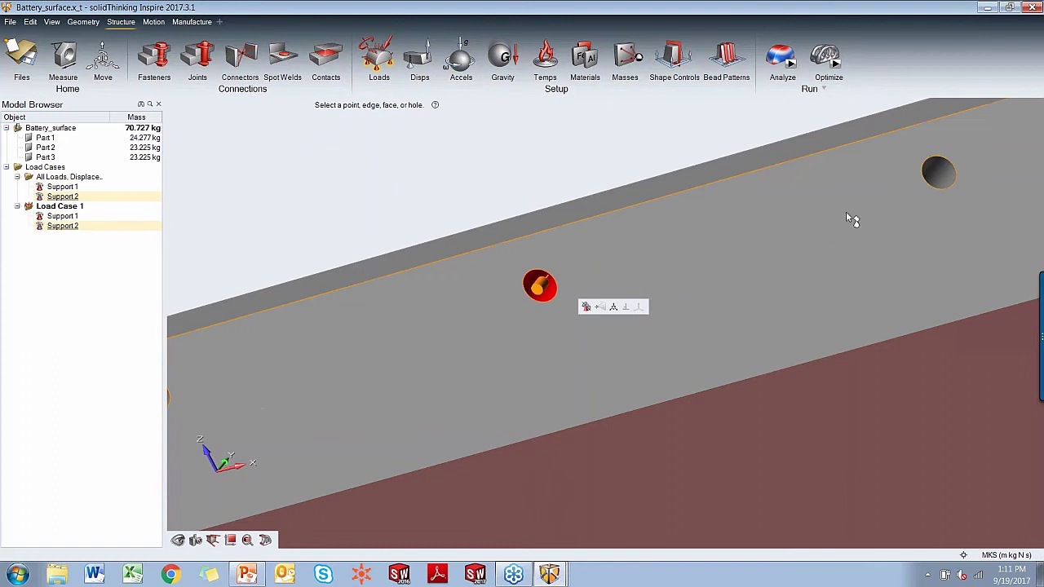
{"action": "left_click", "coordinate": [939, 181]}
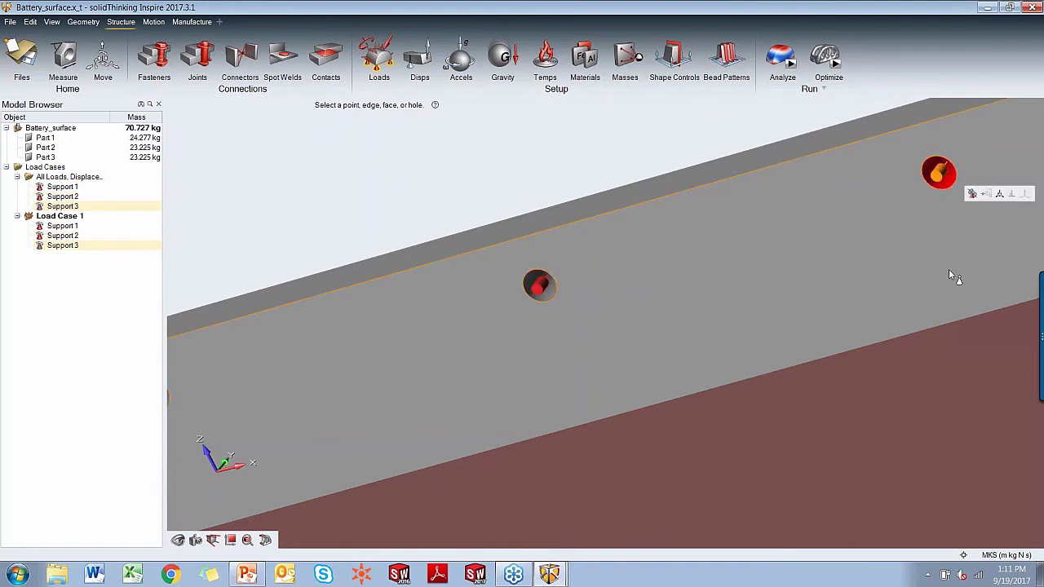
- Add supports to the next four holes, the fourth to seventh, along the same +Z long-edge flange
{"action": "mouse_move", "coordinate": [952, 280]}
{"action": "right_mouse_down", "text": "ctrl"}
{"action": "mouse_move", "coordinate": [413, 386]}
{"action": "mouse_move", "coordinate": [862, 286]}
{"action": "mouse_move", "coordinate": [390, 392]}
{"action": "right_mouse_up", "text": "ctrl"}
{"action": "left_click", "coordinate": [380, 385]}
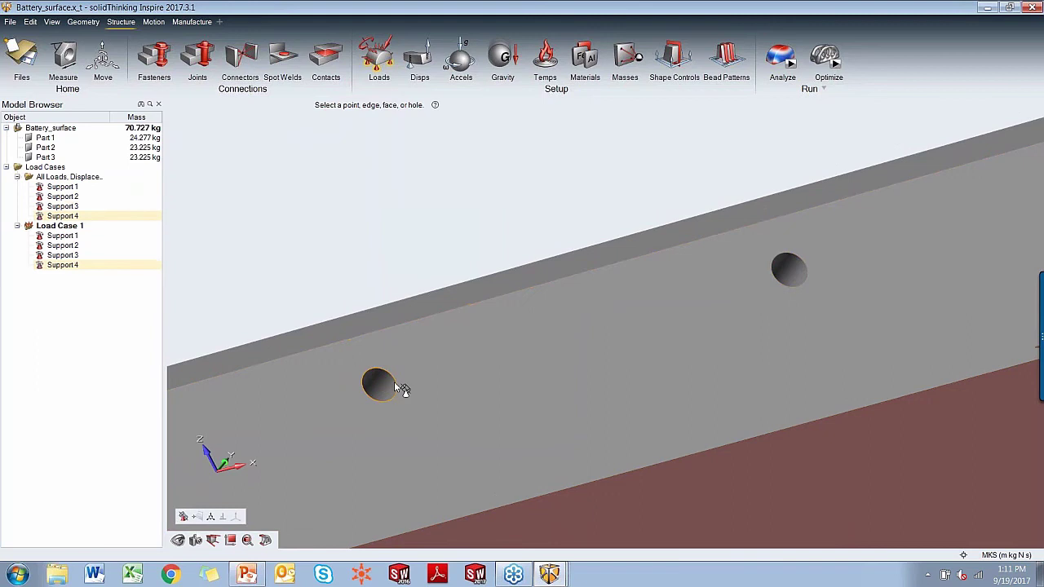
{"action": "left_click", "coordinate": [786, 272]}
{"action": "right_click_drag", "start_coordinate": [983, 245], "coordinate": [362, 389], "text": "ctrl"}
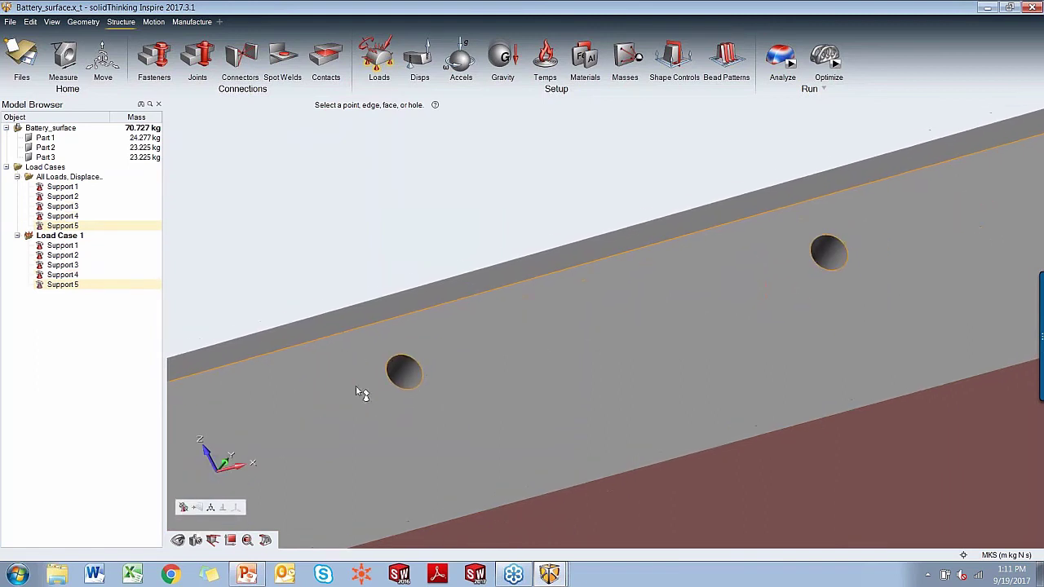
{"action": "left_click", "coordinate": [412, 374]}
{"action": "left_click", "coordinate": [826, 256]}
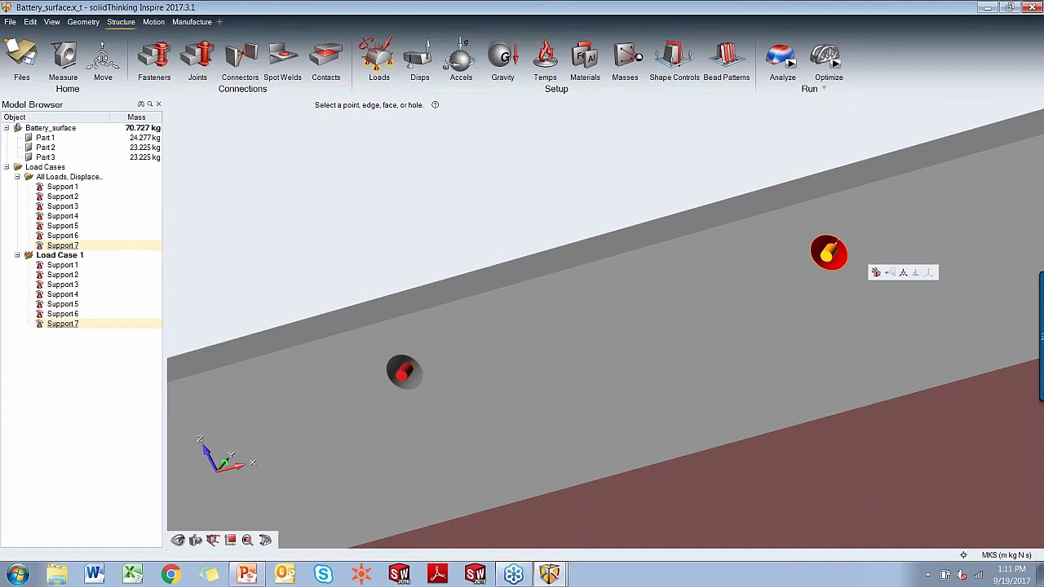
- Add supports to the remaining four holes of the +Z long-edge flange, up to the notched far corner
{"action": "right_click_drag", "start_coordinate": [973, 222], "coordinate": [468, 375], "text": "ctrl"}
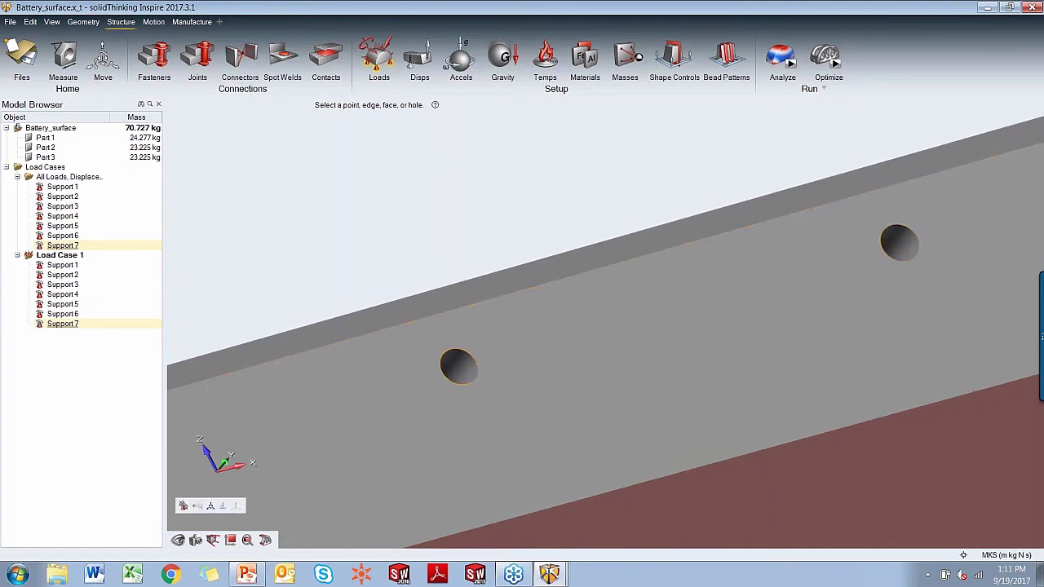
{"action": "left_click", "coordinate": [464, 368]}
{"action": "left_click", "coordinate": [898, 242]}
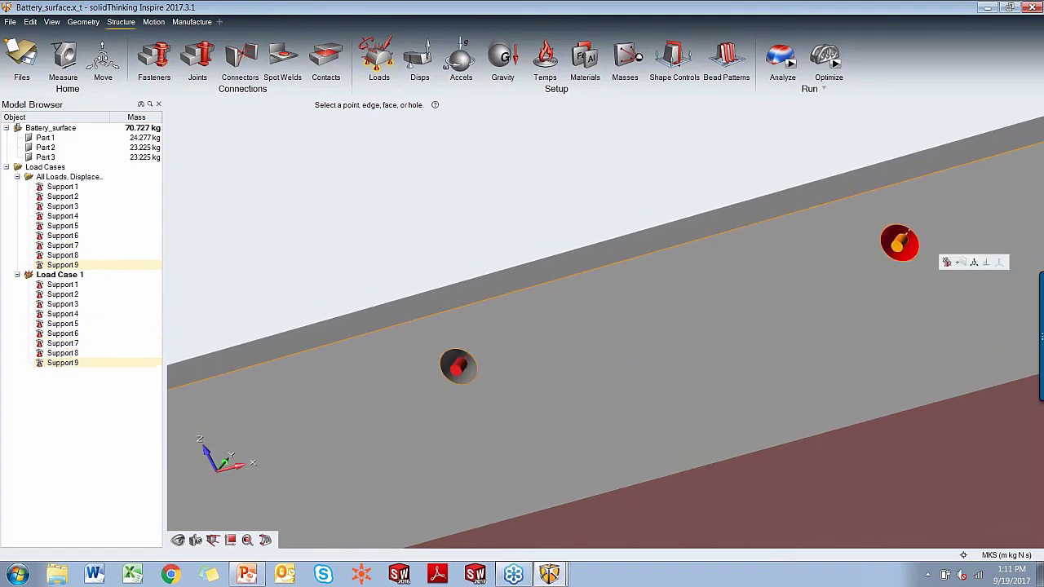
{"action": "right_click_drag", "start_coordinate": [925, 319], "coordinate": [285, 526], "text": "ctrl"}
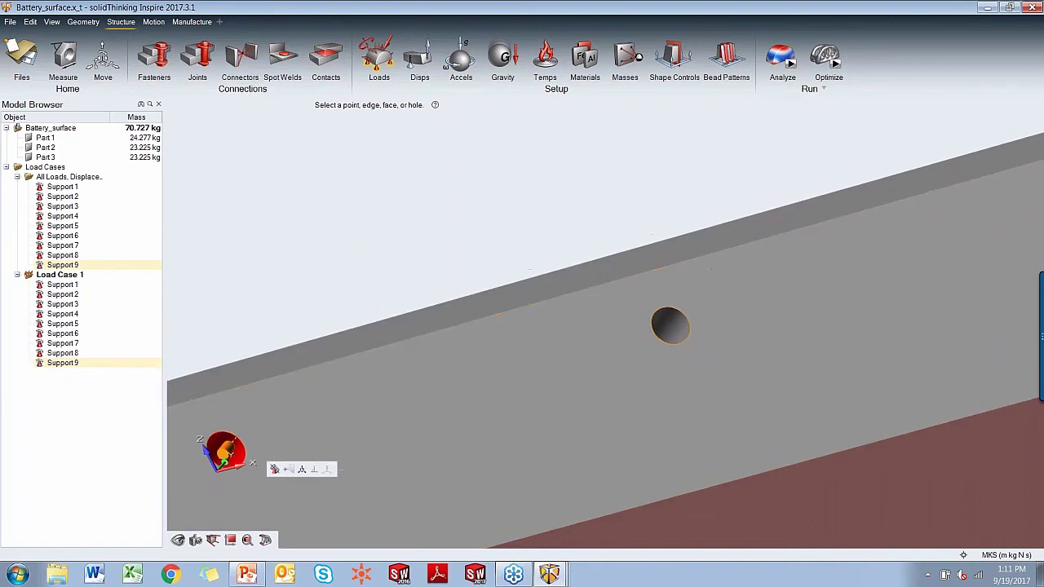
{"action": "left_click", "coordinate": [669, 330]}
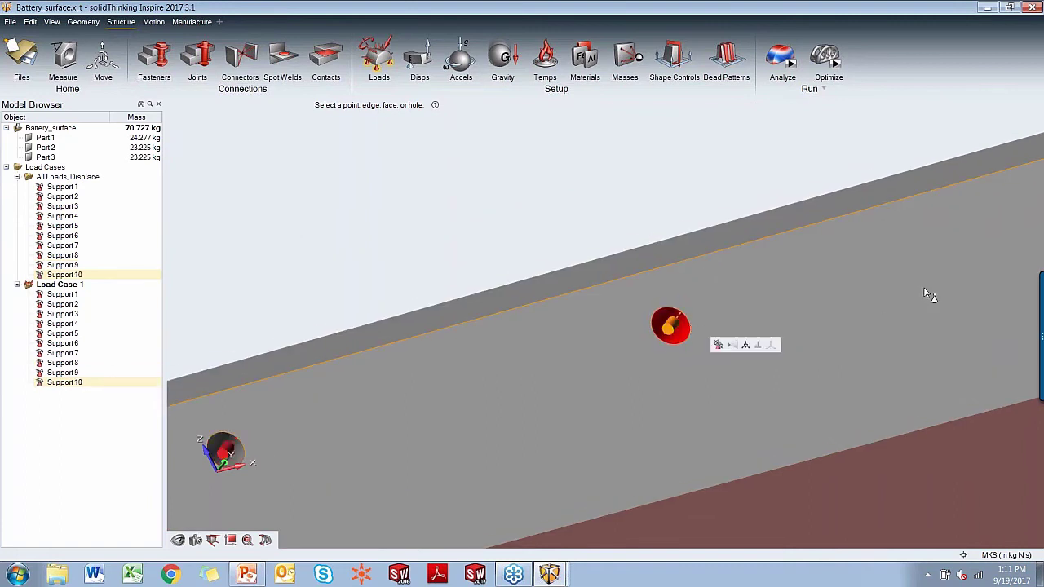
{"action": "right_click_drag", "start_coordinate": [927, 296], "coordinate": [368, 399], "text": "ctrl"}
{"action": "left_click", "coordinate": [503, 325]}
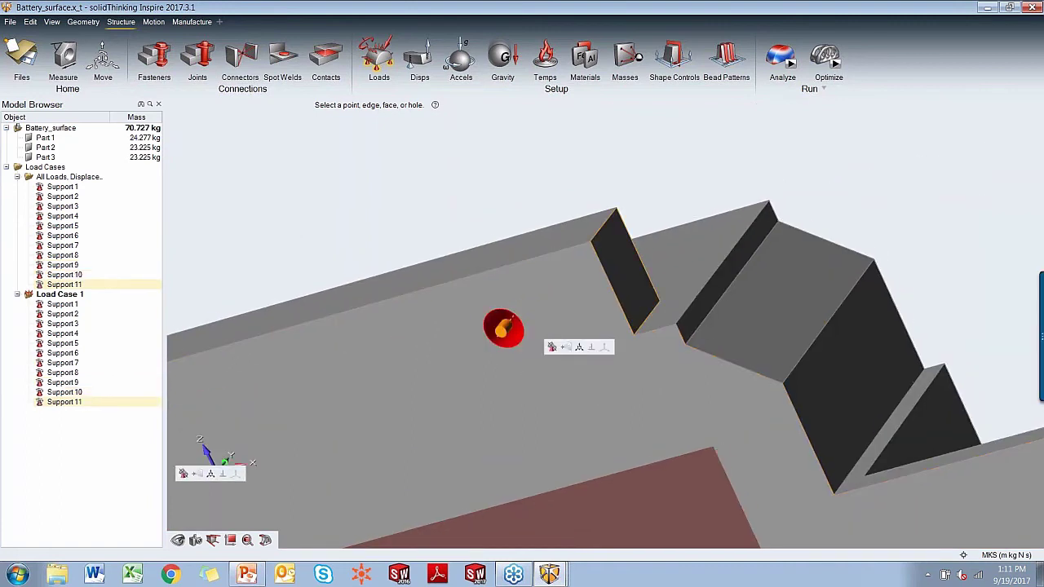
{"action": "right_click_drag", "start_coordinate": [503, 324], "coordinate": [643, 269], "text": "ctrl"}
{"action": "scroll", "coordinate": [642, 269], "scroll_direction": "down", "scroll_amount": 10}
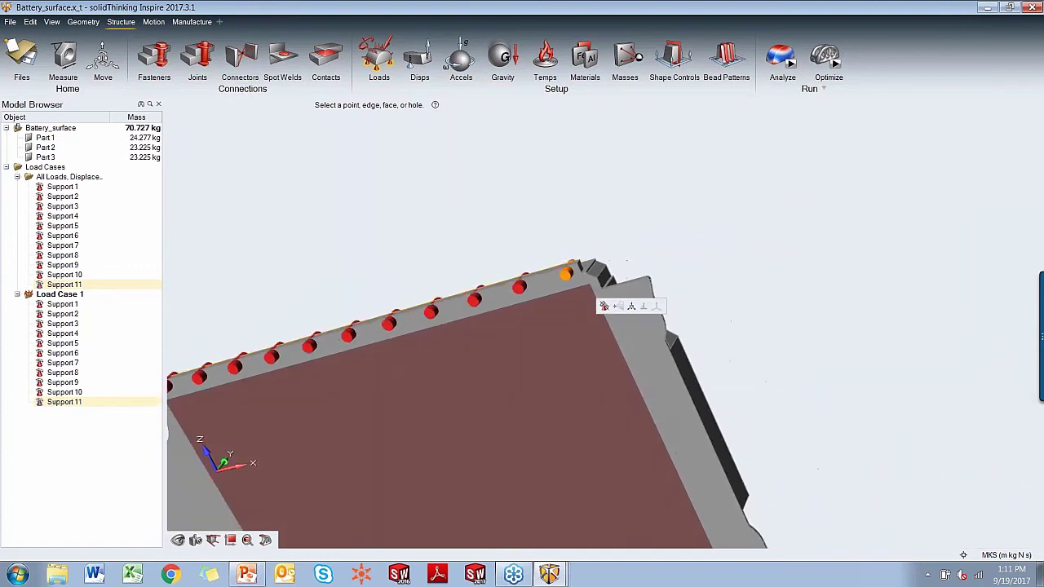
- Add supports to the first three holes of the flange along the tray's -Z long edge, starting at the notched corner
{"action": "right_click_drag", "start_coordinate": [605, 225], "coordinate": [454, 318]}
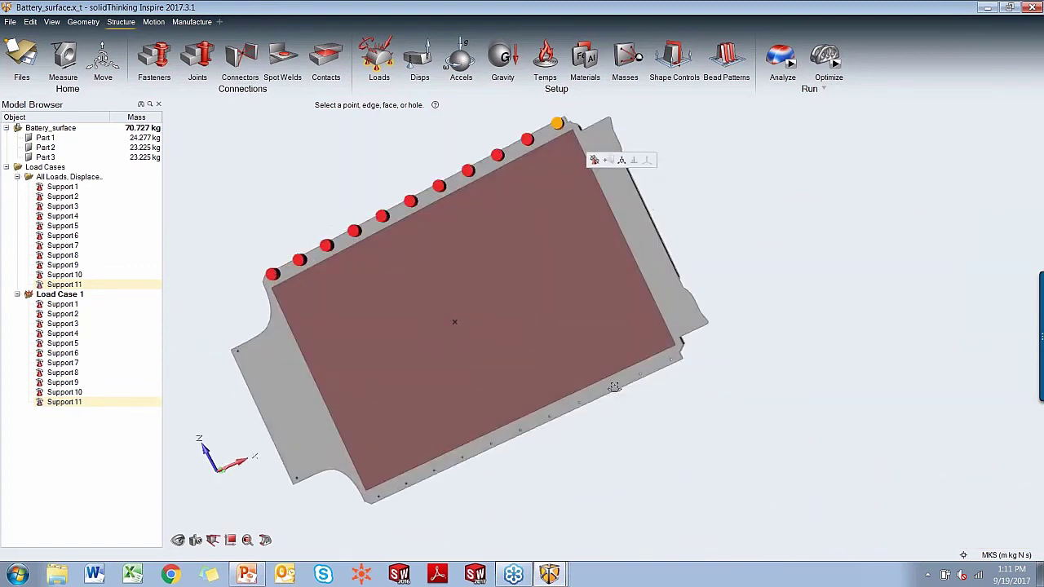
{"action": "scroll", "coordinate": [660, 347], "scroll_direction": "up", "scroll_amount": 5}
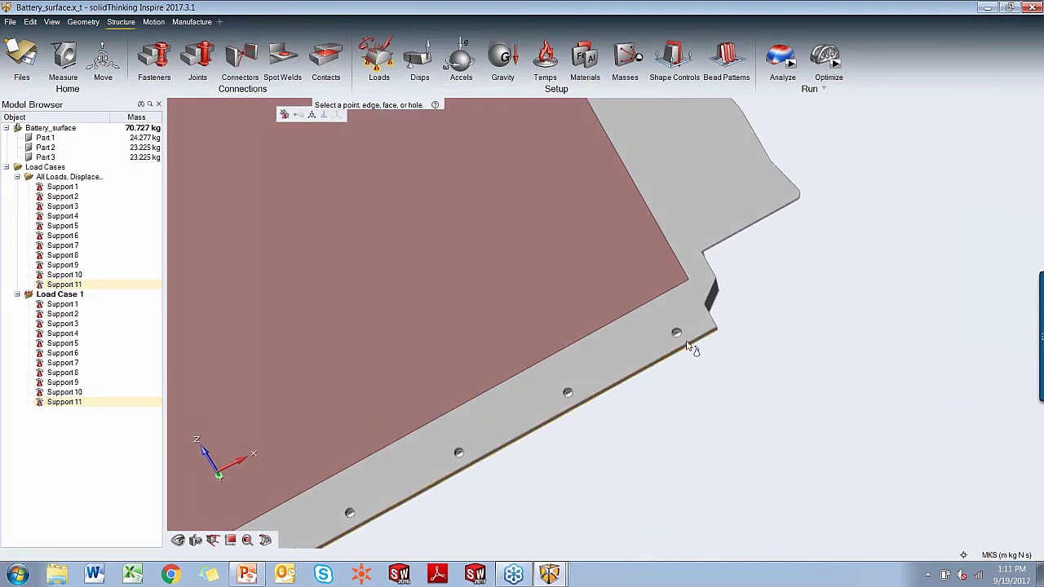
{"action": "scroll", "coordinate": [673, 330], "scroll_direction": "up", "scroll_amount": 4}
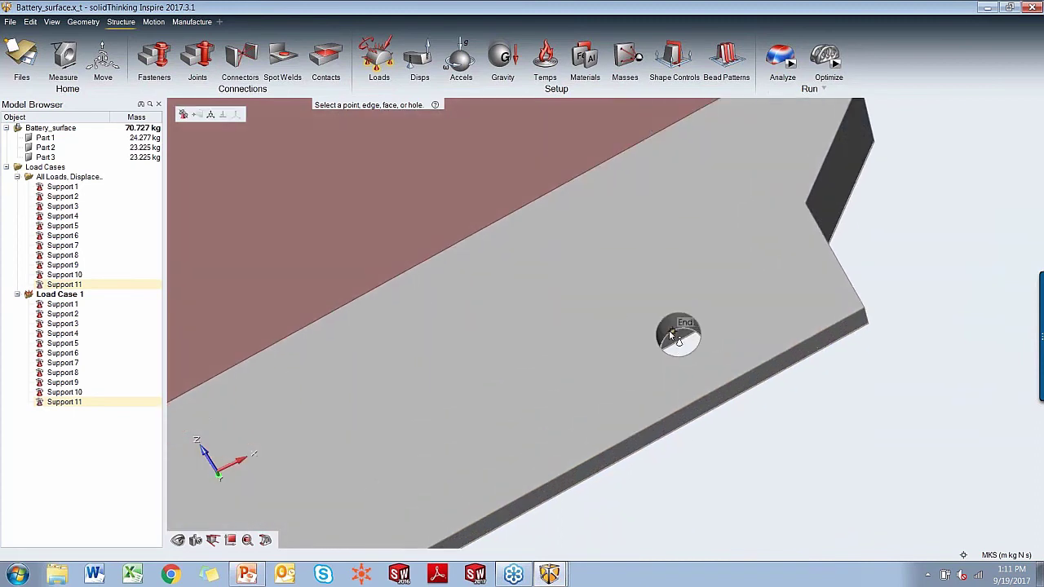
{"action": "right_click_drag", "start_coordinate": [672, 336], "coordinate": [685, 326]}
{"action": "left_click", "coordinate": [680, 320]}
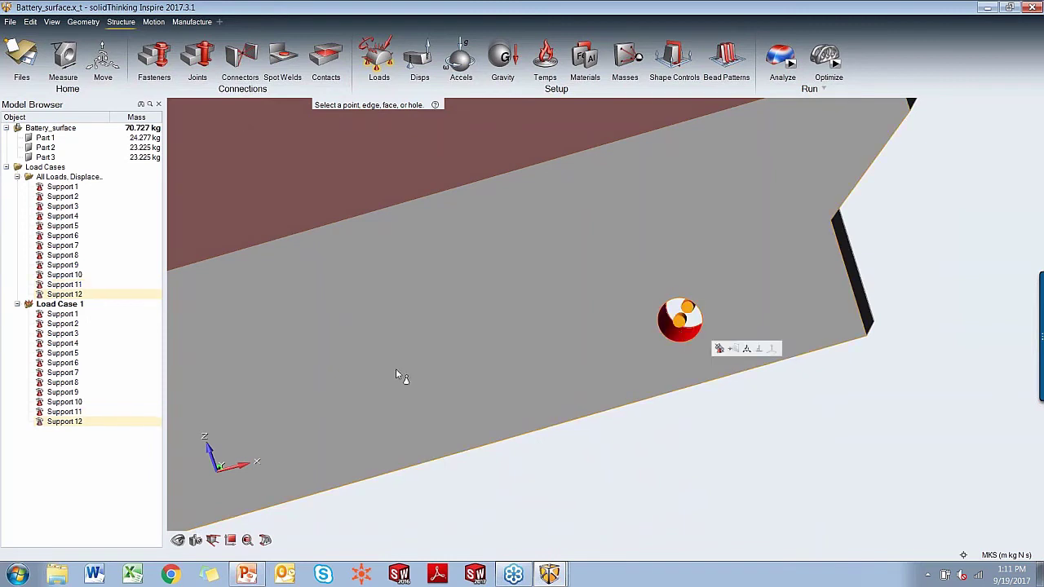
{"action": "mouse_move", "coordinate": [347, 398]}
{"action": "middle_mouse_down"}
{"action": "mouse_move", "coordinate": [729, 283]}
{"action": "mouse_move", "coordinate": [799, 249]}
{"action": "middle_mouse_up"}
{"action": "middle_click_drag", "start_coordinate": [433, 319], "coordinate": [622, 256]}
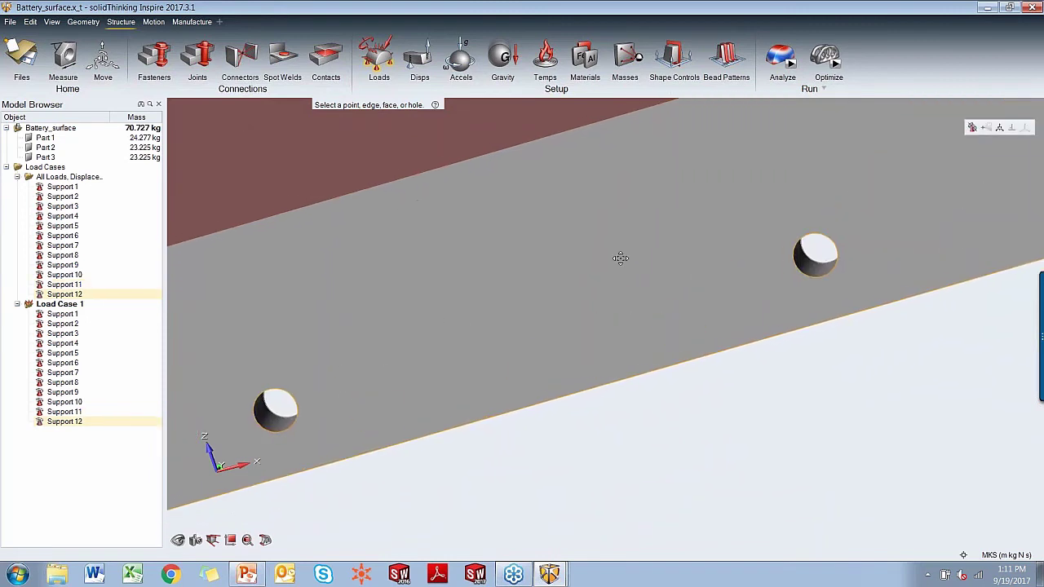
{"action": "left_click", "coordinate": [833, 268]}
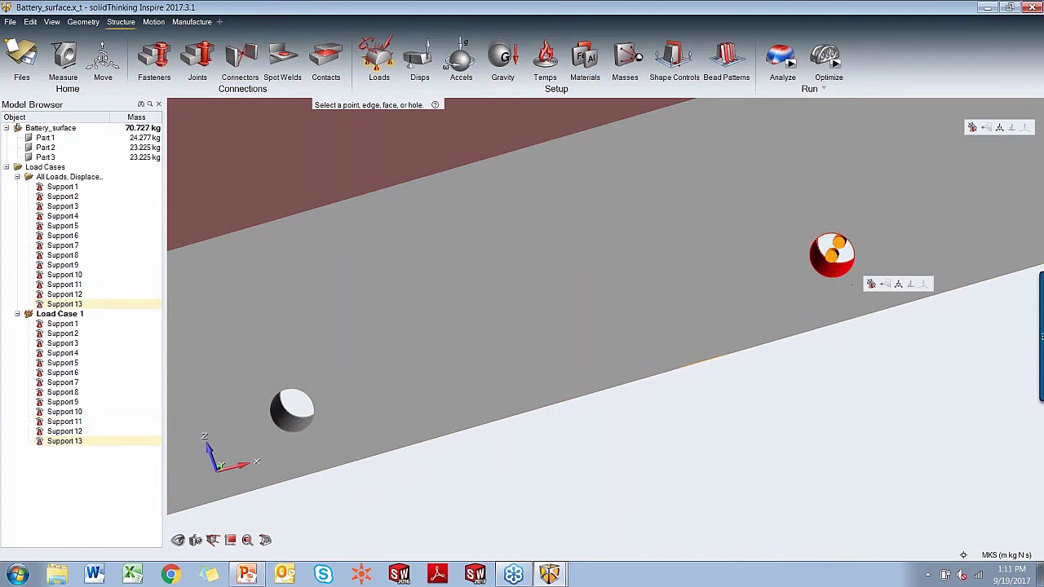
{"action": "left_click", "coordinate": [287, 418]}
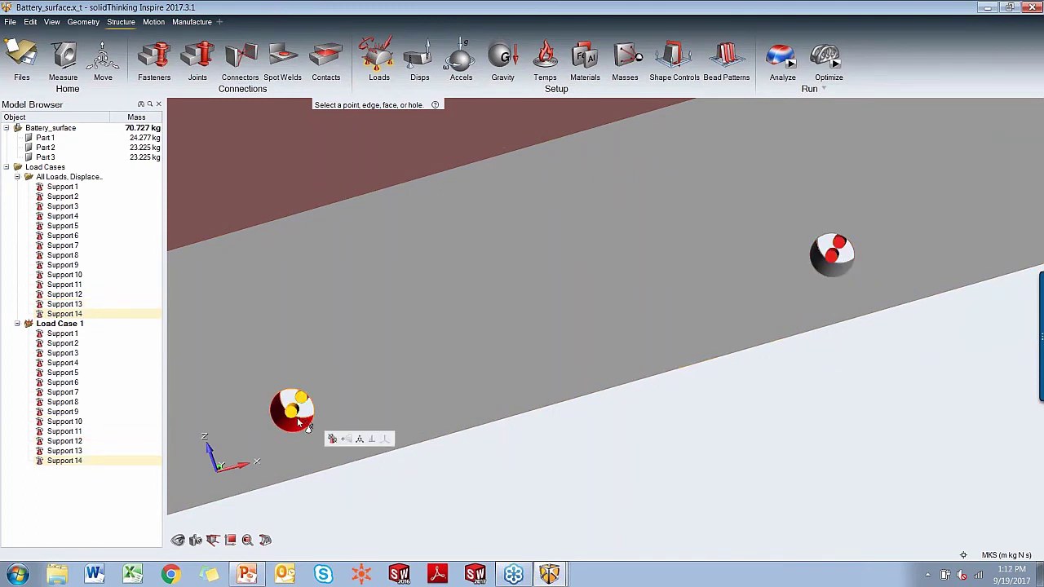
- Add supports to the next three holes, the fourth to sixth, along the same -Z long-edge flange
{"action": "mouse_move", "coordinate": [232, 347]}
{"action": "middle_mouse_down"}
{"action": "mouse_move", "coordinate": [628, 290]}
{"action": "mouse_move", "coordinate": [716, 262]}
{"action": "middle_mouse_up"}
{"action": "middle_click_drag", "start_coordinate": [301, 410], "coordinate": [438, 372]}
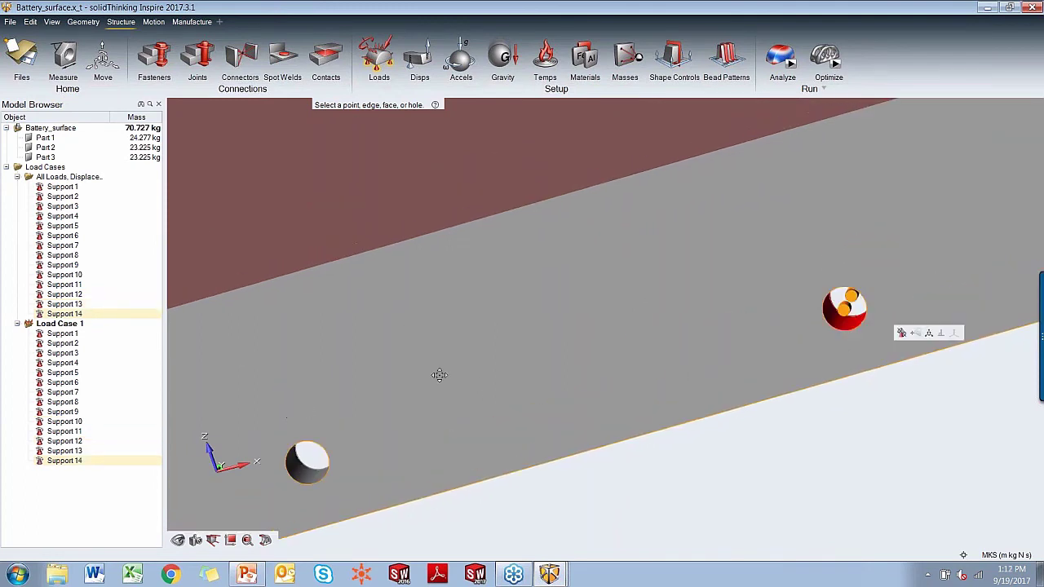
{"action": "middle_click_drag", "start_coordinate": [354, 464], "coordinate": [569, 392]}
{"action": "middle_click_drag", "start_coordinate": [406, 373], "coordinate": [669, 286]}
{"action": "left_click", "coordinate": [788, 305]}
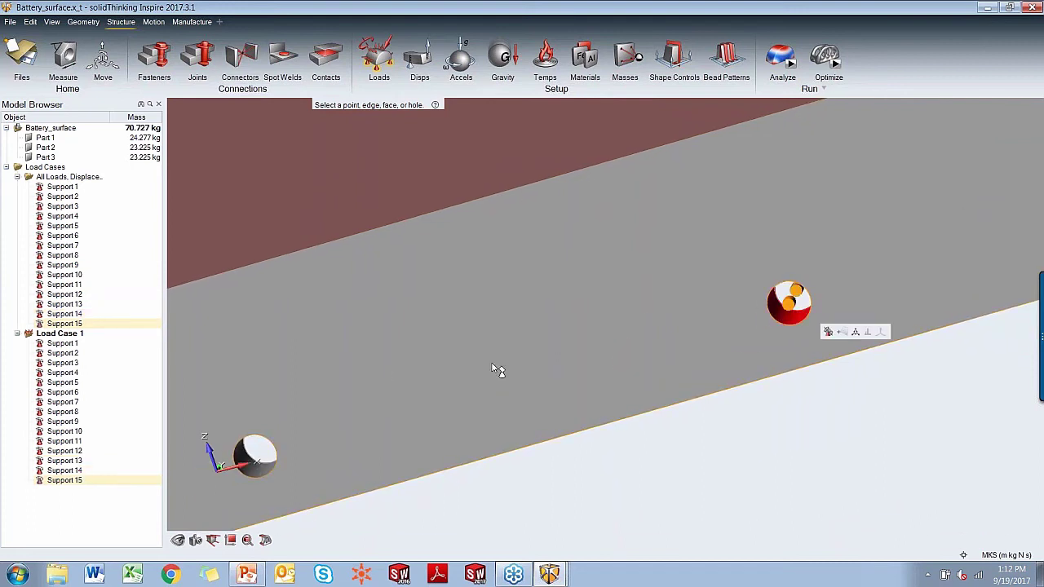
{"action": "middle_click_drag", "start_coordinate": [285, 382], "coordinate": [718, 242]}
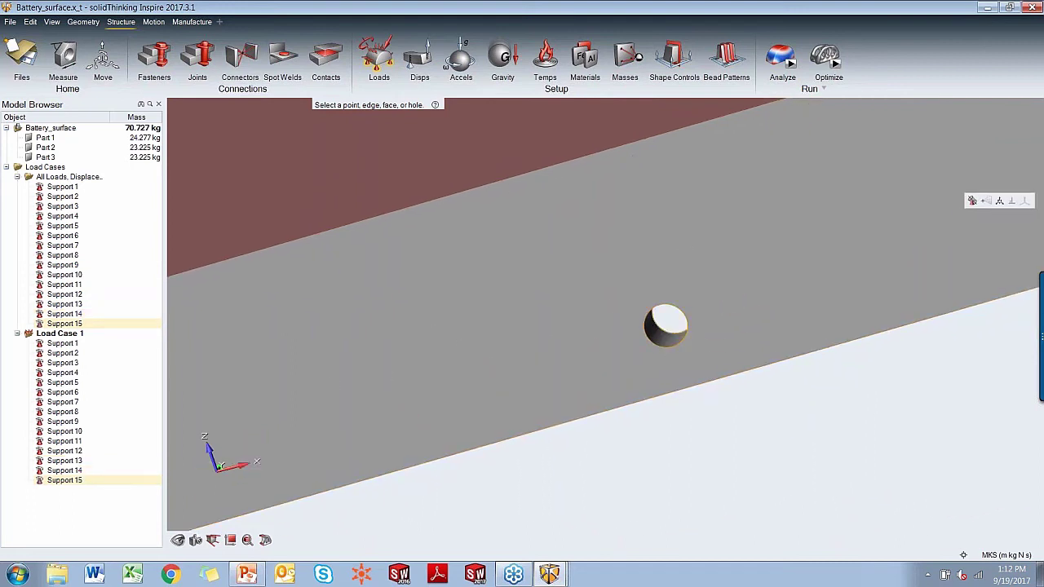
{"action": "left_click", "coordinate": [666, 326]}
{"action": "middle_click_drag", "start_coordinate": [366, 400], "coordinate": [720, 282]}
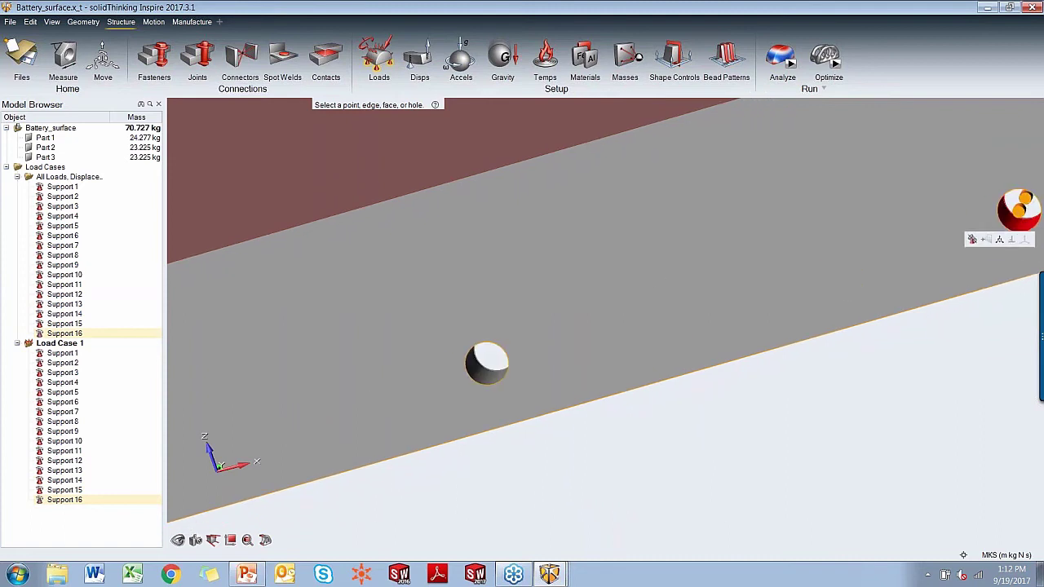
{"action": "left_click", "coordinate": [477, 372]}
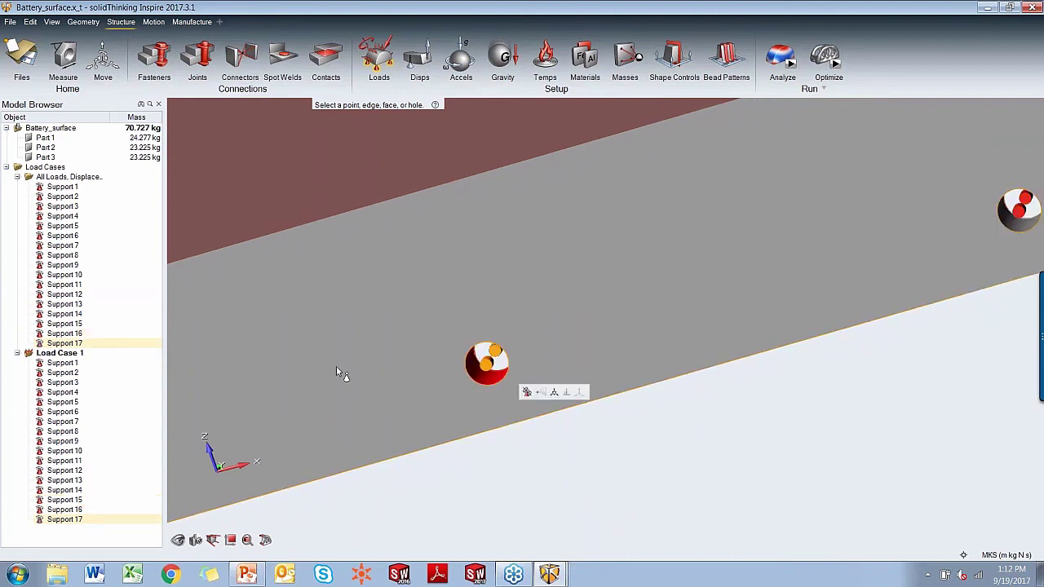
- Add supports to the seventh, eighth and ninth holes of the -Z long-edge flange
{"action": "middle_click_drag", "start_coordinate": [336, 372], "coordinate": [860, 232]}
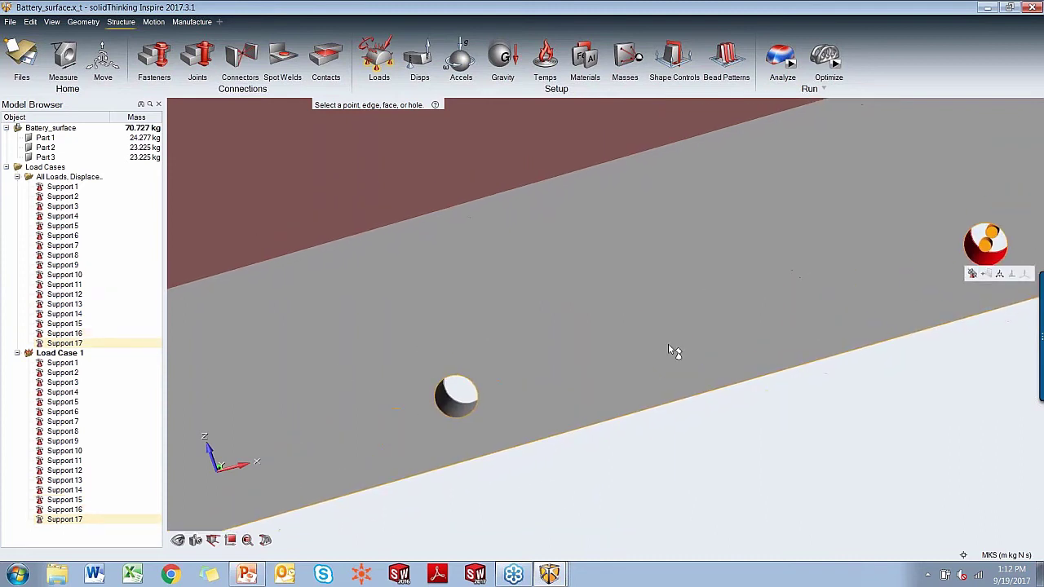
{"action": "left_click", "coordinate": [448, 404]}
{"action": "mouse_move", "coordinate": [361, 407]}
{"action": "middle_mouse_down"}
{"action": "mouse_move", "coordinate": [881, 268]}
{"action": "mouse_move", "coordinate": [872, 273]}
{"action": "middle_mouse_up"}
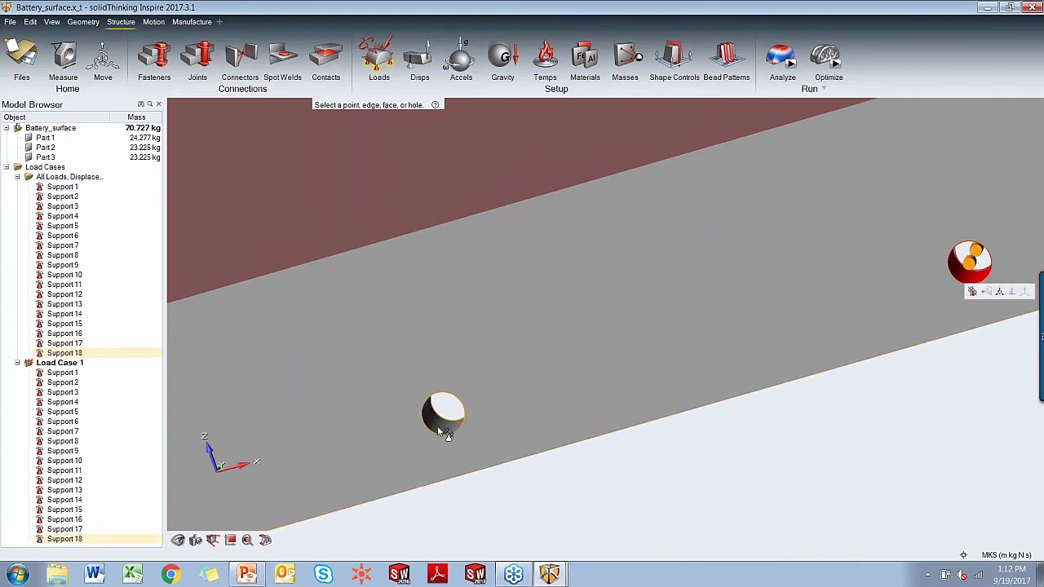
{"action": "left_click", "coordinate": [444, 430]}
{"action": "mouse_move", "coordinate": [368, 390]}
{"action": "middle_mouse_down"}
{"action": "mouse_move", "coordinate": [694, 287]}
{"action": "mouse_move", "coordinate": [717, 261]}
{"action": "middle_mouse_up"}
{"action": "left_click", "coordinate": [289, 455]}
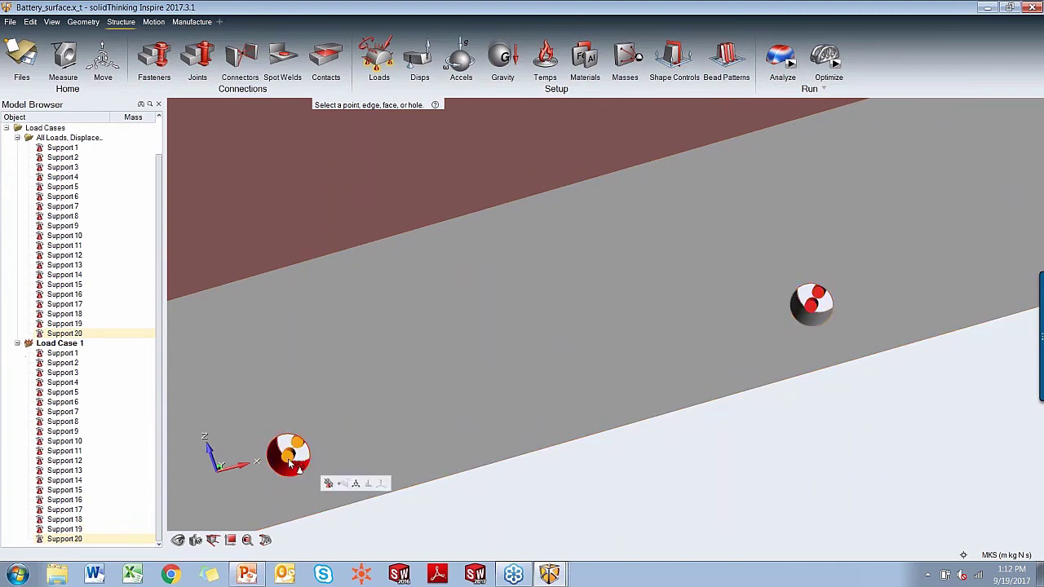
- Add supports to the last two holes of the -Z long-edge flange, up to the corner beside the narrow tab
{"action": "mouse_move", "coordinate": [293, 356]}
{"action": "middle_mouse_down"}
{"action": "mouse_move", "coordinate": [590, 270]}
{"action": "mouse_move", "coordinate": [764, 206]}
{"action": "middle_mouse_up"}
{"action": "middle_click_drag", "start_coordinate": [321, 335], "coordinate": [748, 223]}
{"action": "left_click", "coordinate": [642, 354]}
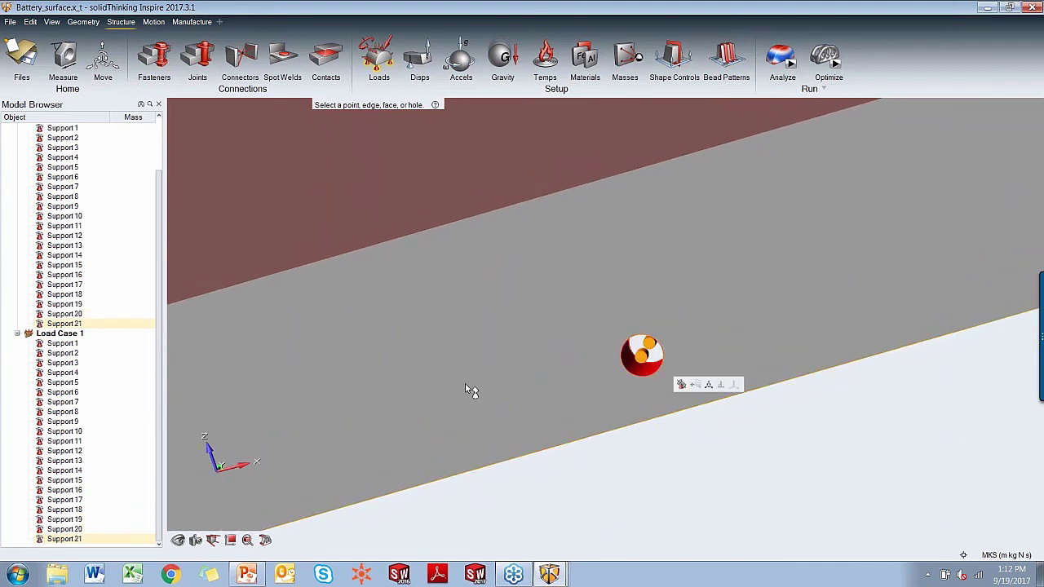
{"action": "middle_click_drag", "start_coordinate": [436, 373], "coordinate": [846, 293]}
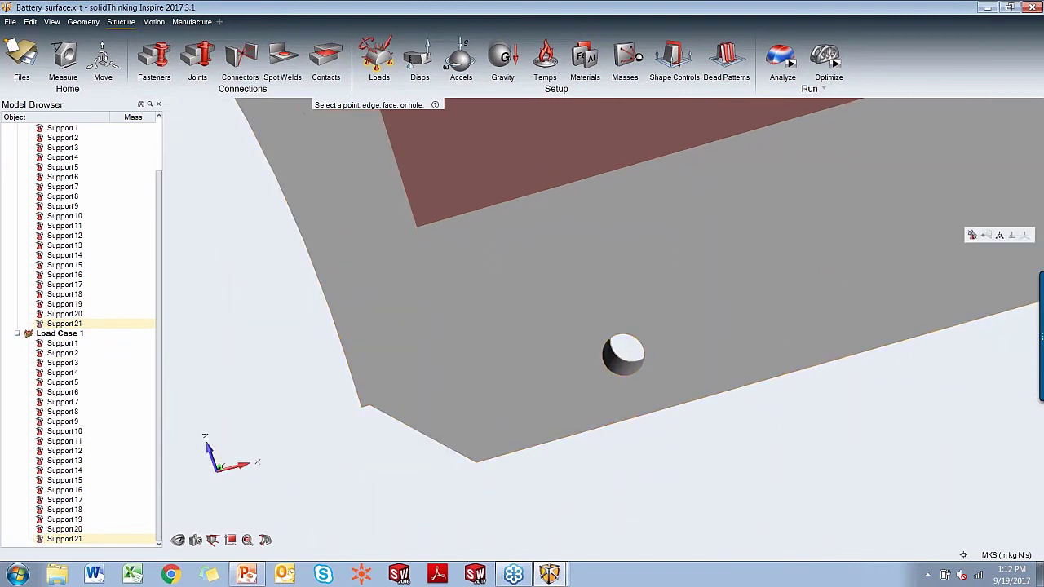
{"action": "left_click", "coordinate": [623, 355]}
- Add a support to the hole at the -Z corner of the narrow end tab
{"action": "scroll", "coordinate": [708, 439], "scroll_direction": "down", "scroll_amount": 3}
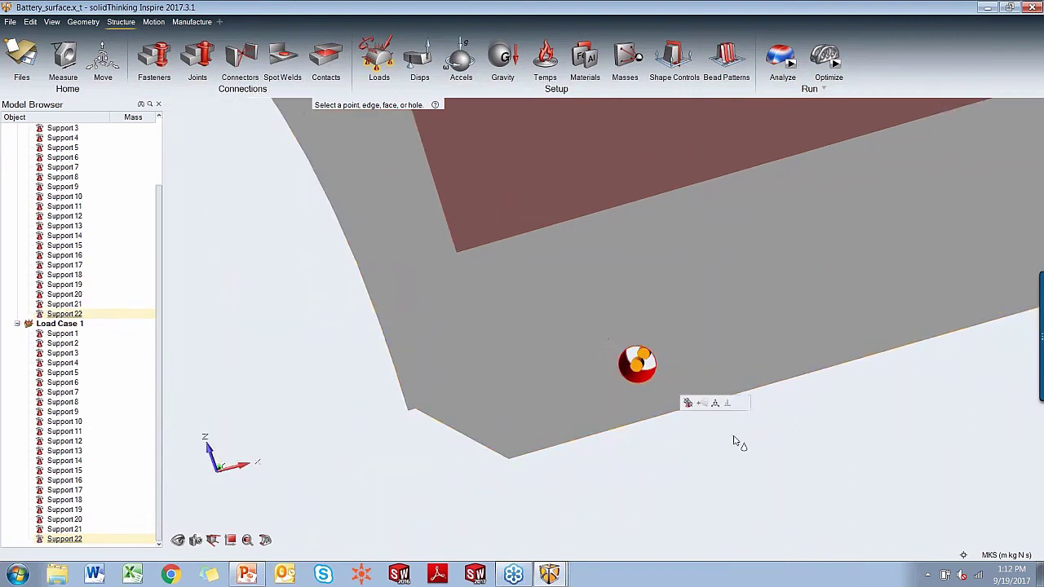
{"action": "scroll", "coordinate": [573, 388], "scroll_direction": "down", "scroll_amount": 4}
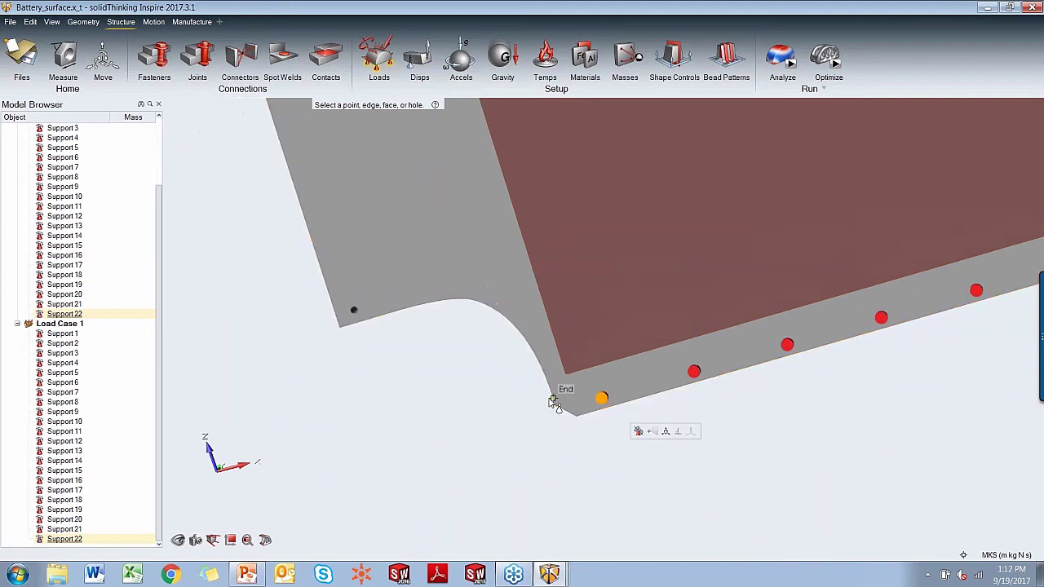
{"action": "scroll", "coordinate": [492, 450], "scroll_direction": "down", "scroll_amount": 3}
{"action": "scroll", "coordinate": [416, 379], "scroll_direction": "up", "scroll_amount": 5}
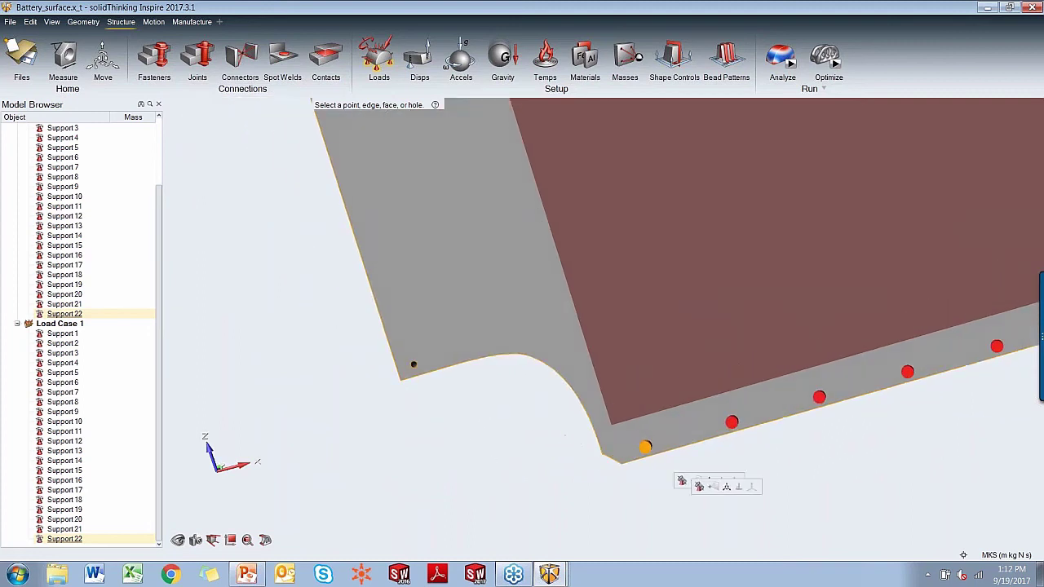
{"action": "scroll", "coordinate": [399, 370], "scroll_direction": "up", "scroll_amount": 5}
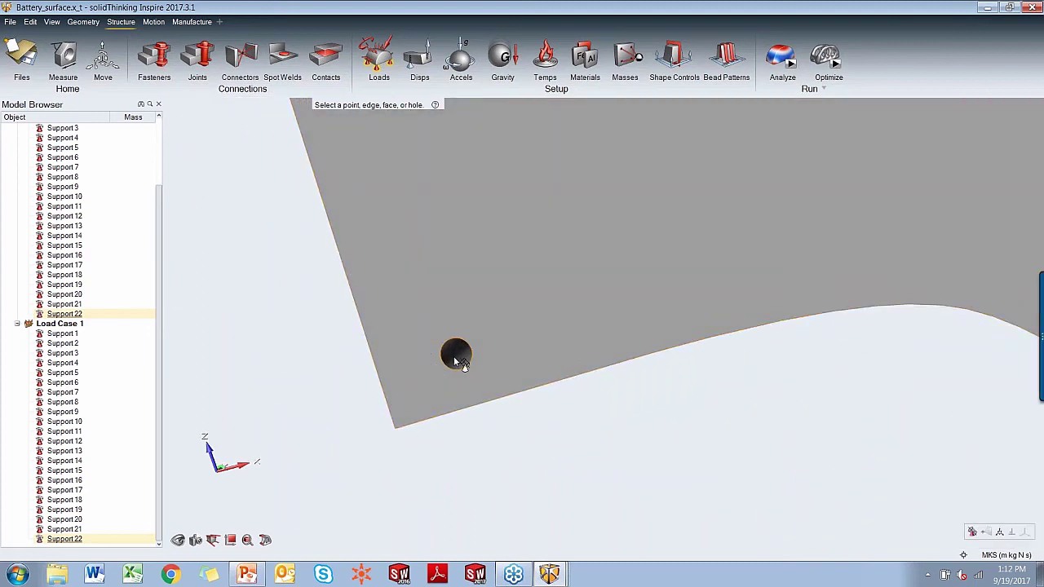
{"action": "left_click", "coordinate": [453, 355]}
- Add a support to the hole at the +Z corner of the narrow end tab
{"action": "scroll", "coordinate": [361, 240], "scroll_direction": "up", "scroll_amount": 5}
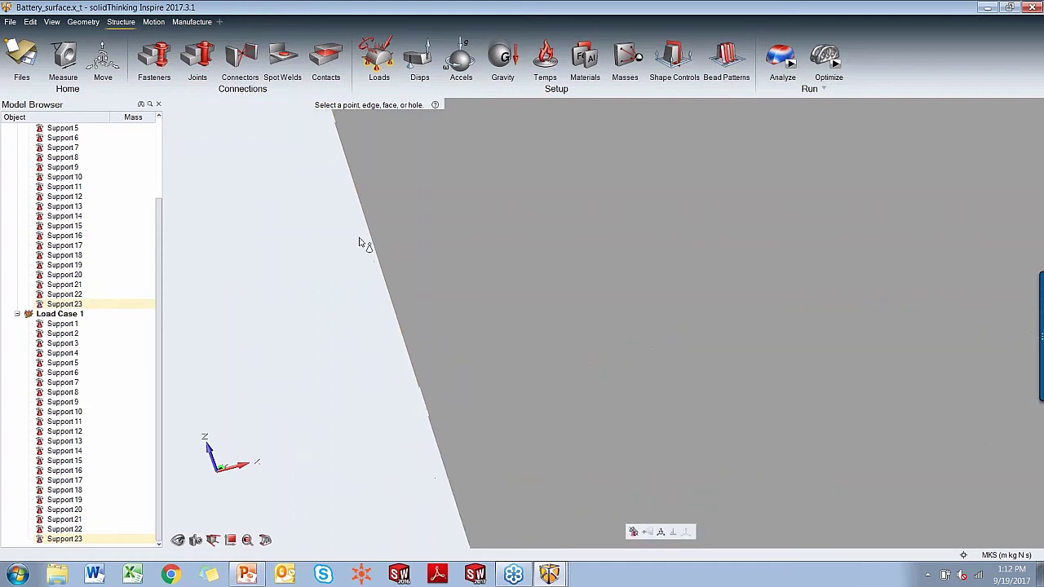
{"action": "scroll", "coordinate": [234, 114], "scroll_direction": "up", "scroll_amount": 3}
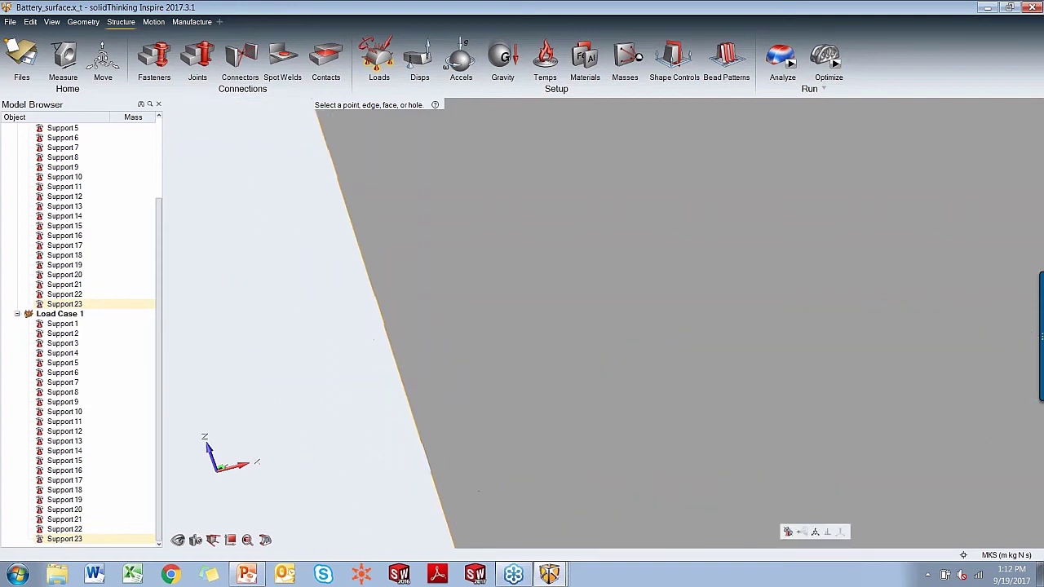
{"action": "scroll", "coordinate": [245, 158], "scroll_direction": "up", "scroll_amount": 2}
{"action": "scroll", "coordinate": [366, 384], "scroll_direction": "up", "scroll_amount": 5}
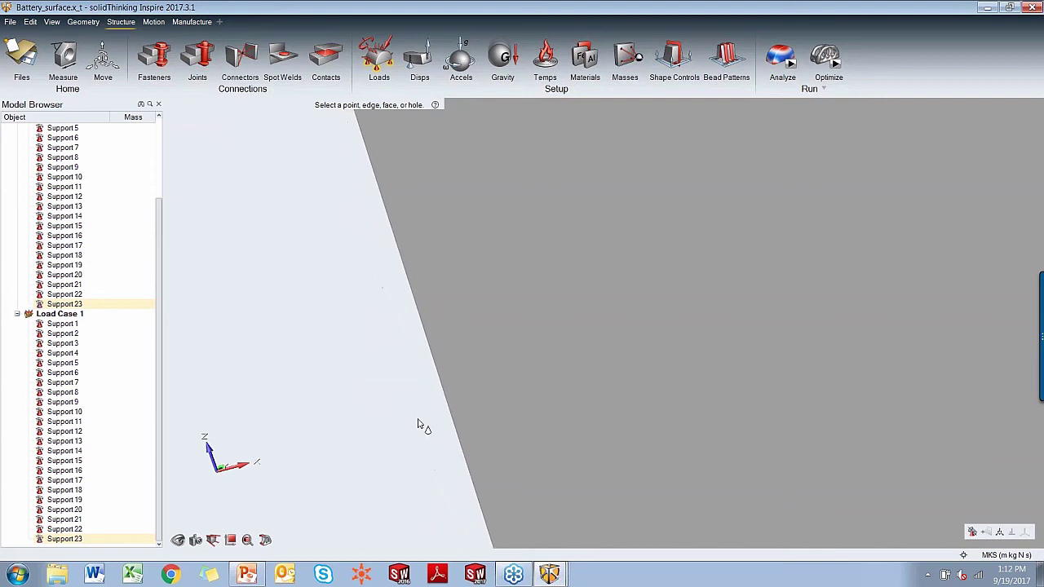
{"action": "scroll", "coordinate": [389, 259], "scroll_direction": "up", "scroll_amount": 3}
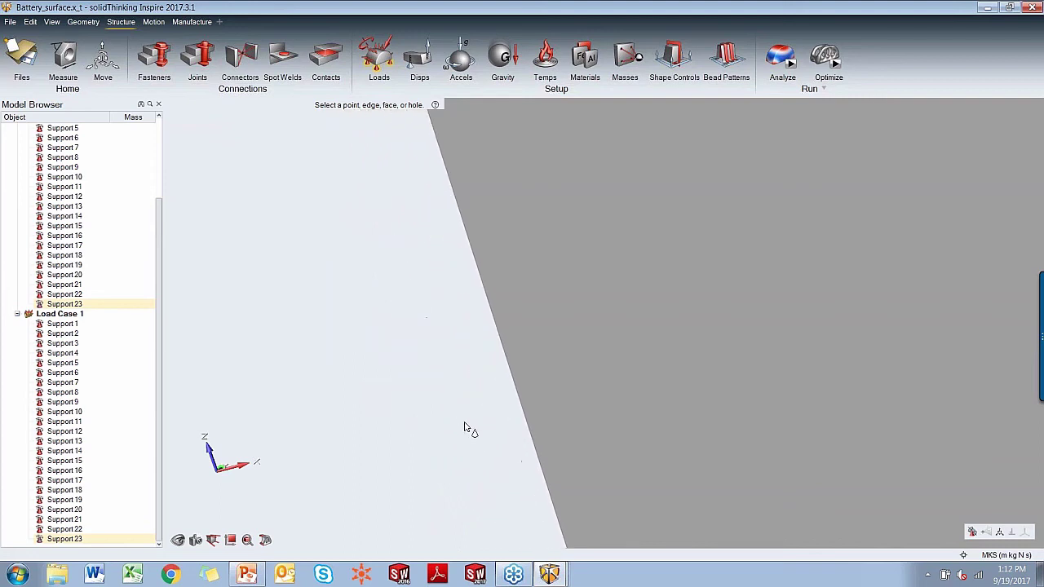
{"action": "scroll", "coordinate": [431, 408], "scroll_direction": "down", "scroll_amount": 4}
{"action": "scroll", "coordinate": [436, 400], "scroll_direction": "down", "scroll_amount": 5}
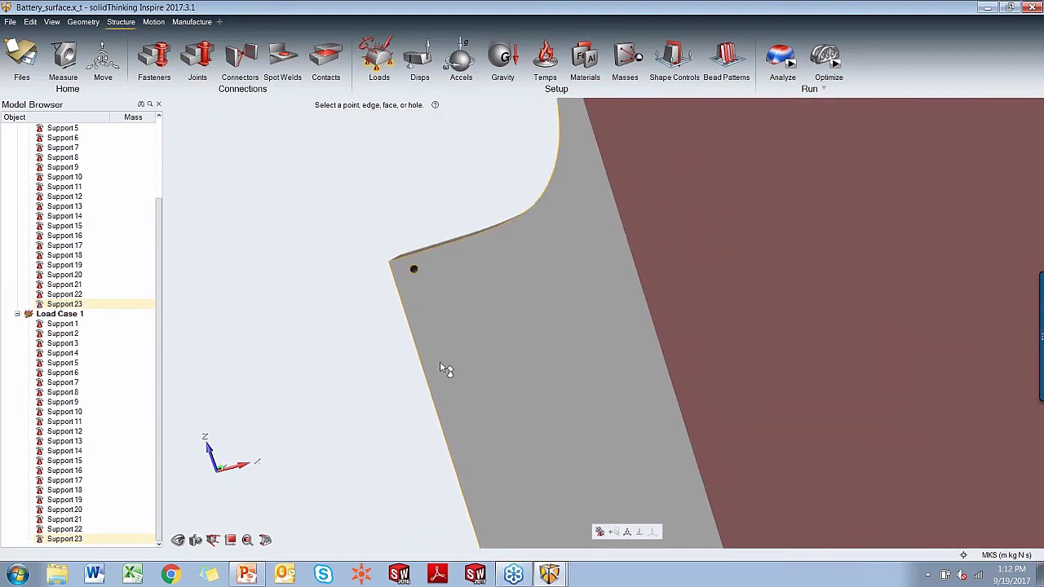
{"action": "scroll", "coordinate": [443, 368], "scroll_direction": "up", "scroll_amount": 3}
{"action": "scroll", "coordinate": [427, 269], "scroll_direction": "up", "scroll_amount": 2}
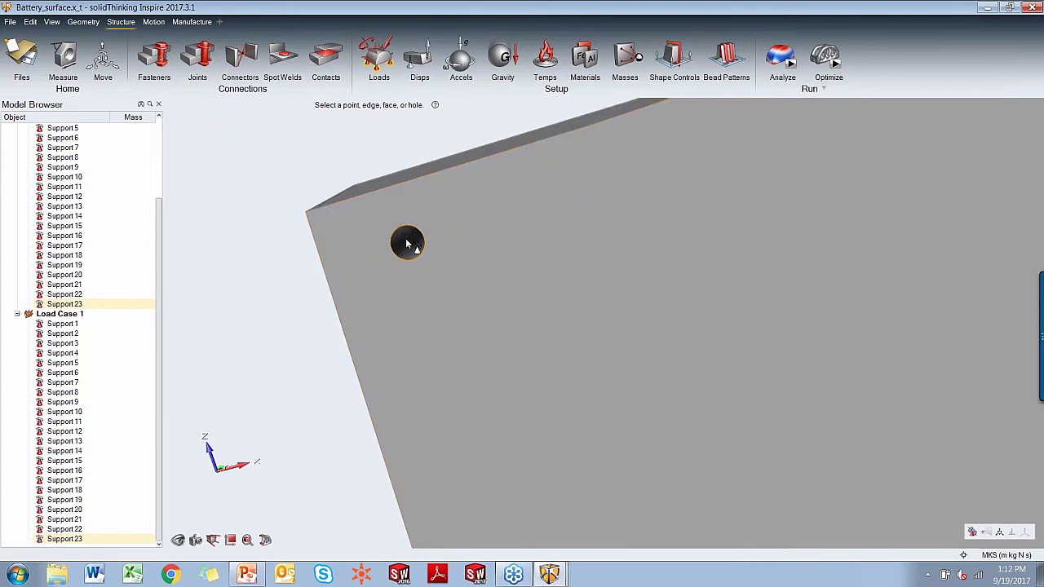
{"action": "left_click", "coordinate": [406, 241]}
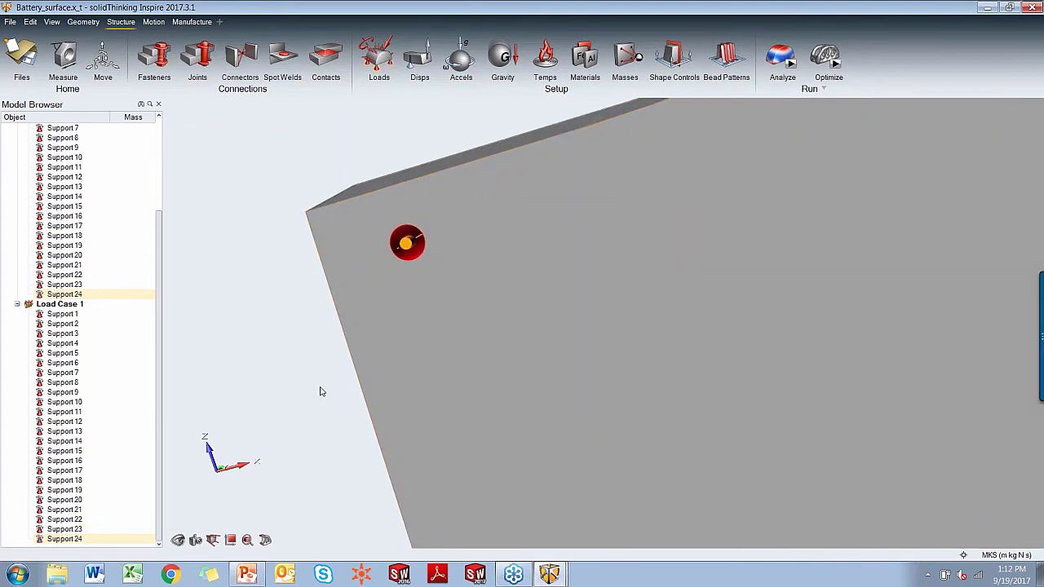
- Apply a 2923 N force to the face of Part 2, the large rectangular panel between the supported flanges
{"action": "scroll", "coordinate": [286, 170], "scroll_direction": "down", "scroll_amount": 5}
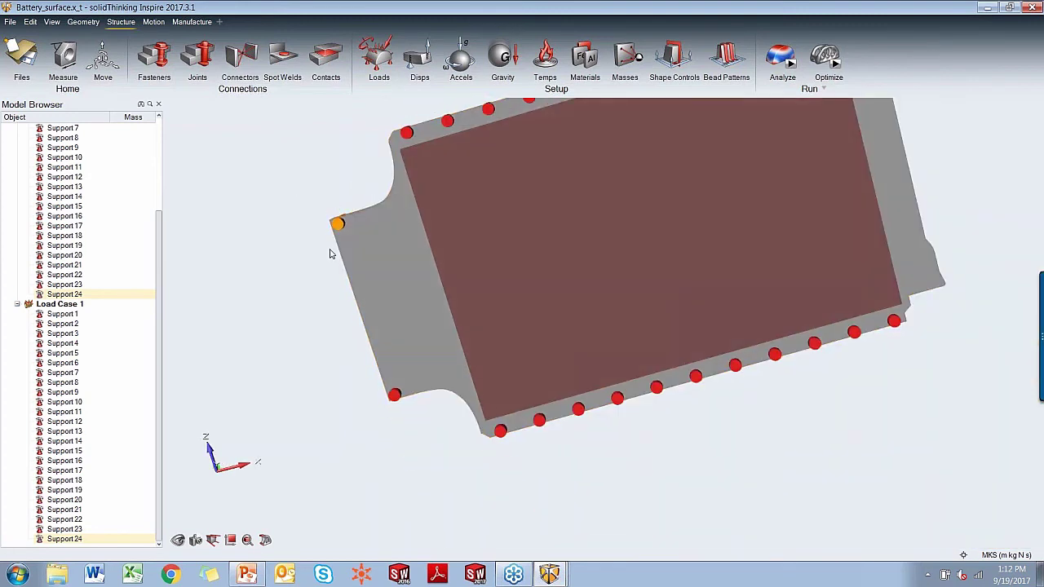
{"action": "scroll", "coordinate": [330, 254], "scroll_direction": "down", "scroll_amount": 2}
{"action": "left_click", "coordinate": [393, 41]}
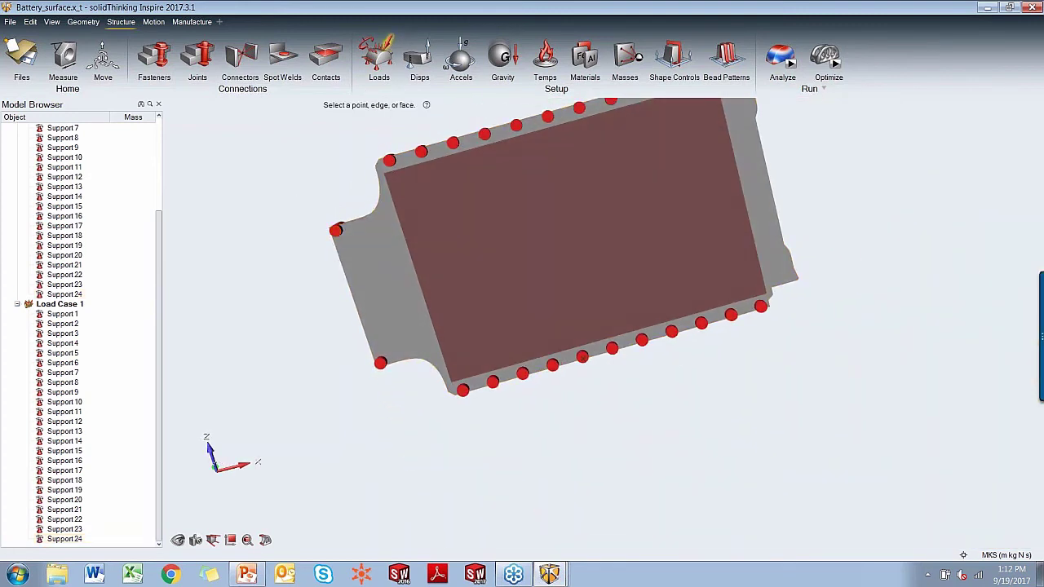
{"action": "right_click_drag", "start_coordinate": [456, 130], "coordinate": [550, 253]}
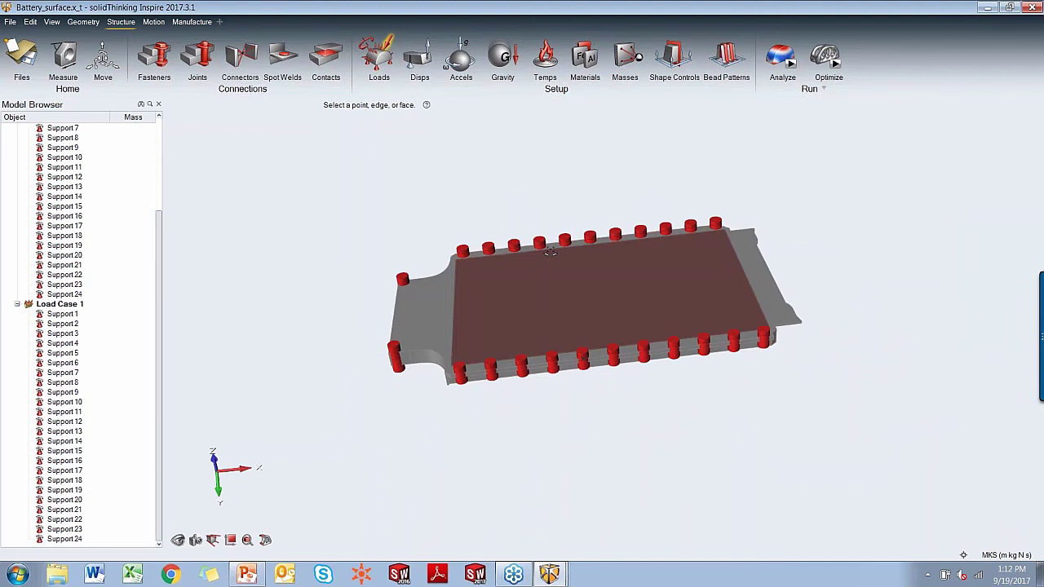
{"action": "left_click", "coordinate": [591, 301]}
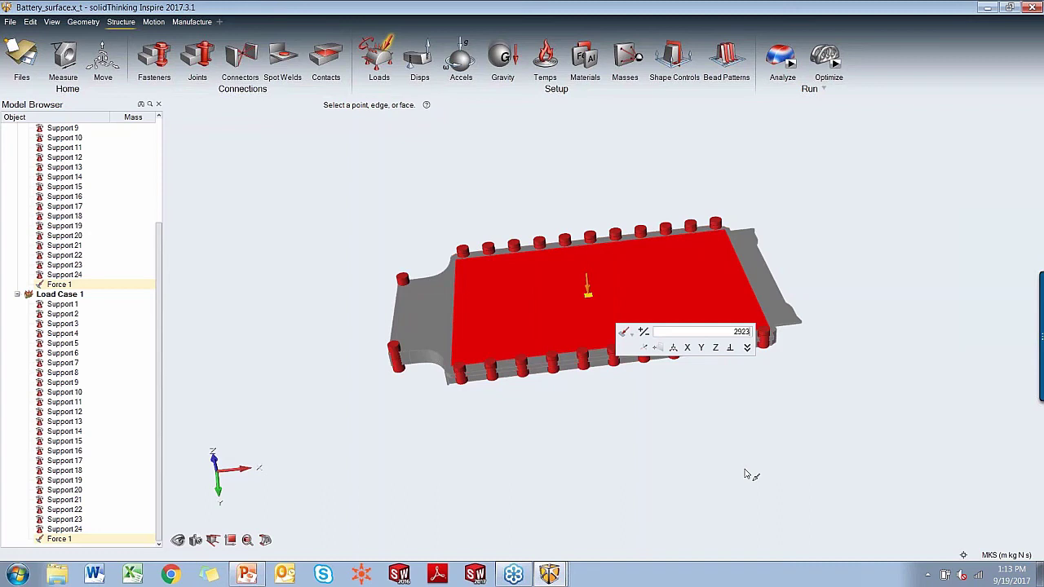
{"action": "key", "text": "Return"}
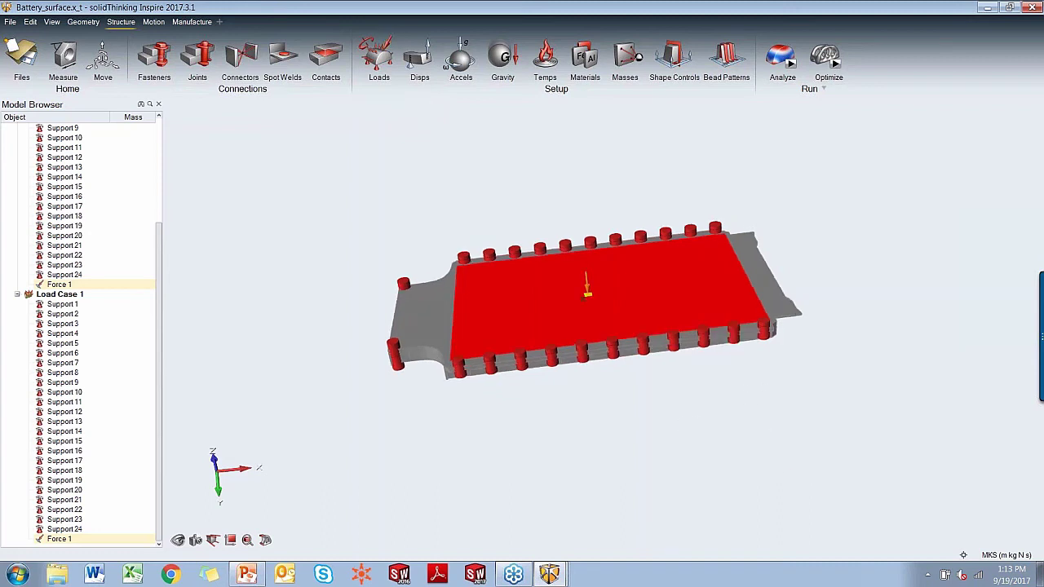
- Apply a 2923 N force to the face of Part 3, the large rectangular panel on the opposite side of the tray
{"action": "right_click_drag", "start_coordinate": [521, 359], "coordinate": [593, 302]}
{"action": "left_click", "coordinate": [593, 302]}
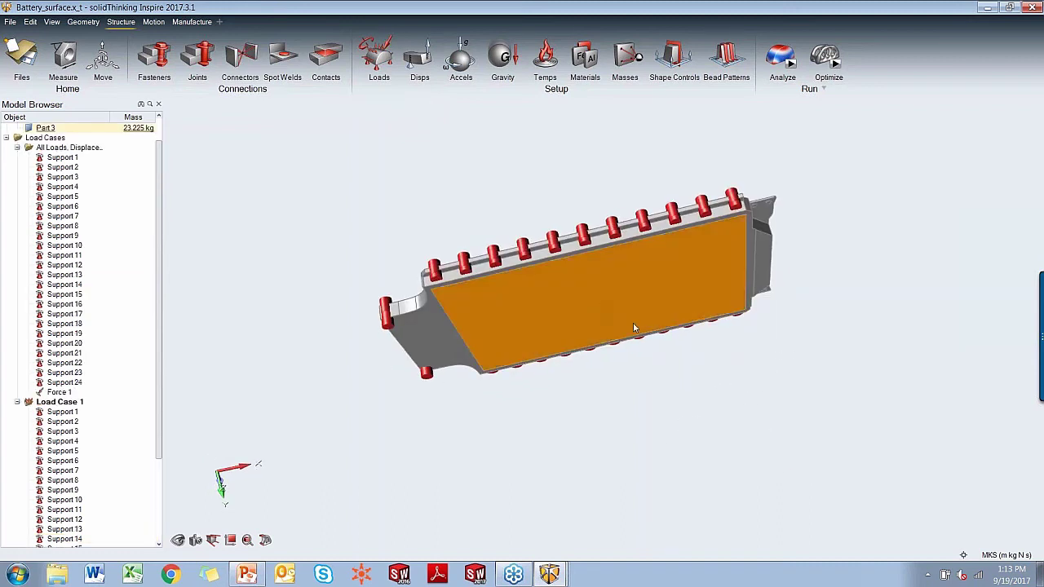
{"action": "key", "text": "f"}
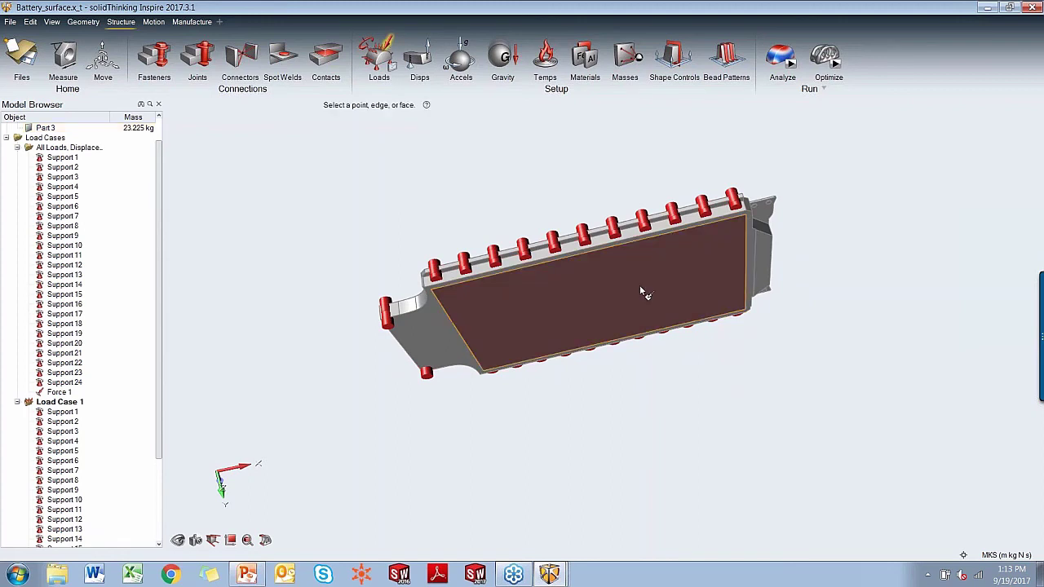
{"action": "left_click", "coordinate": [640, 292]}
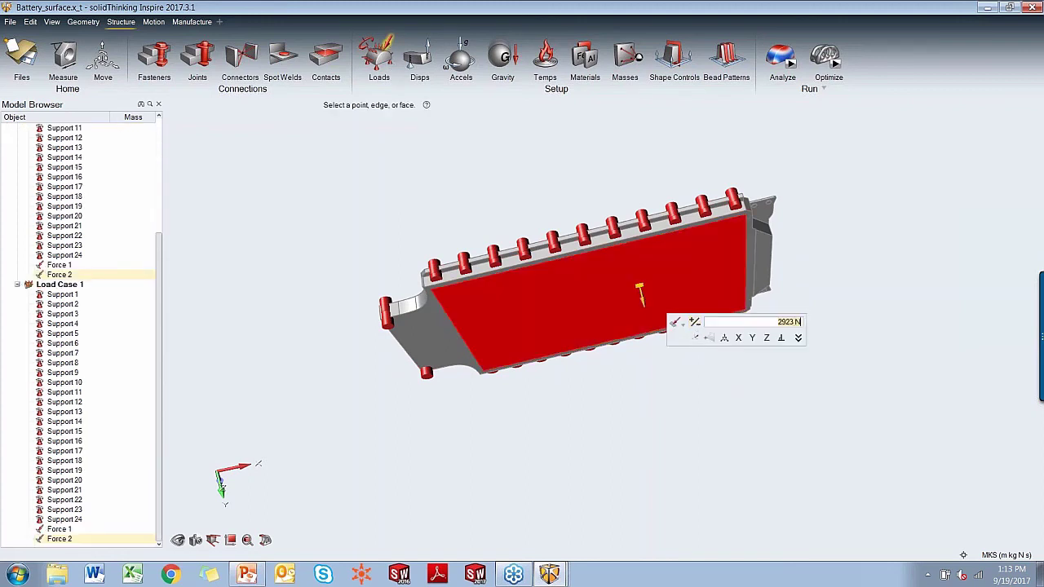
{"action": "left_click", "coordinate": [762, 366]}
{"action": "right_click_drag", "start_coordinate": [761, 366], "coordinate": [601, 454]}
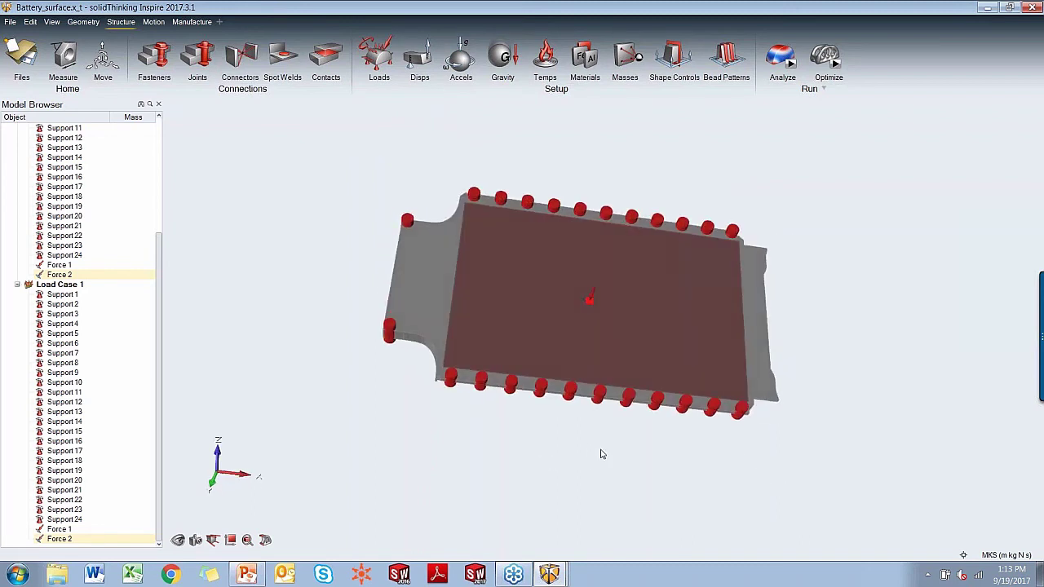
- Apply a circular bead pattern to each of the two large rectangular panel design spaces, on both sides of the tray
{"action": "left_click", "coordinate": [728, 58]}
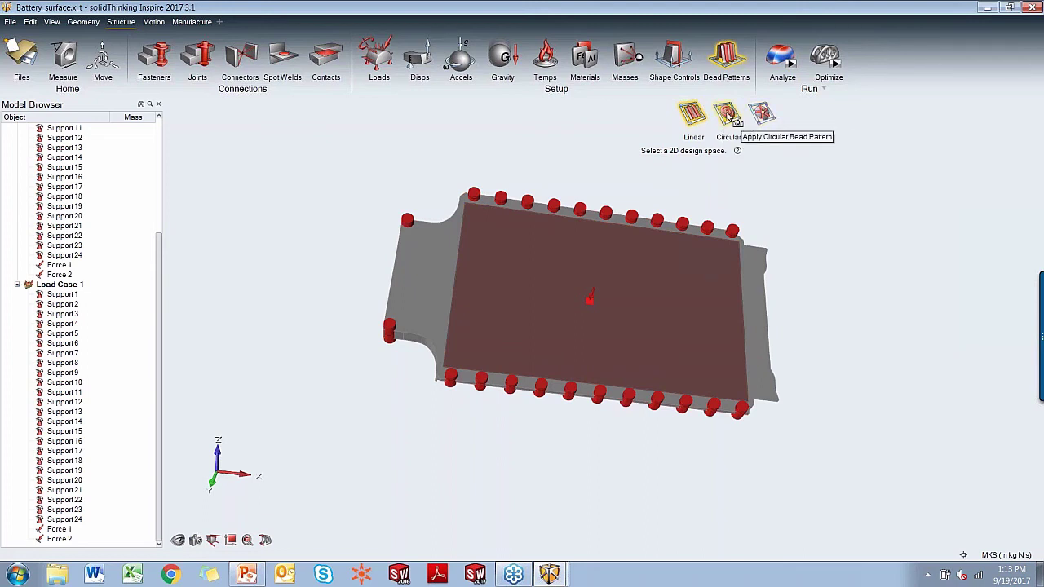
{"action": "left_click", "coordinate": [729, 116]}
{"action": "left_click", "coordinate": [646, 300]}
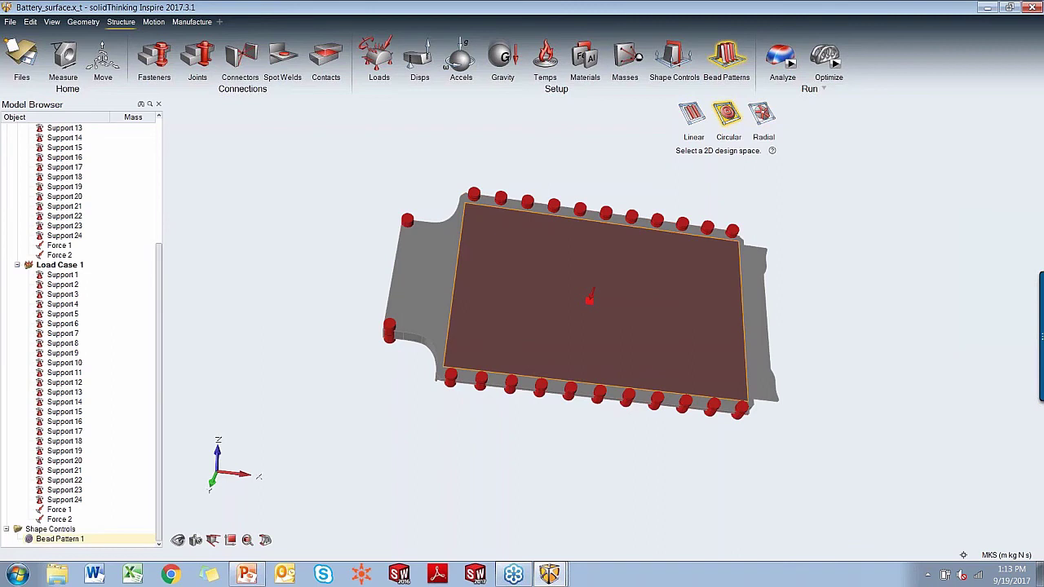
{"action": "right_click_drag", "start_coordinate": [845, 351], "coordinate": [717, 305]}
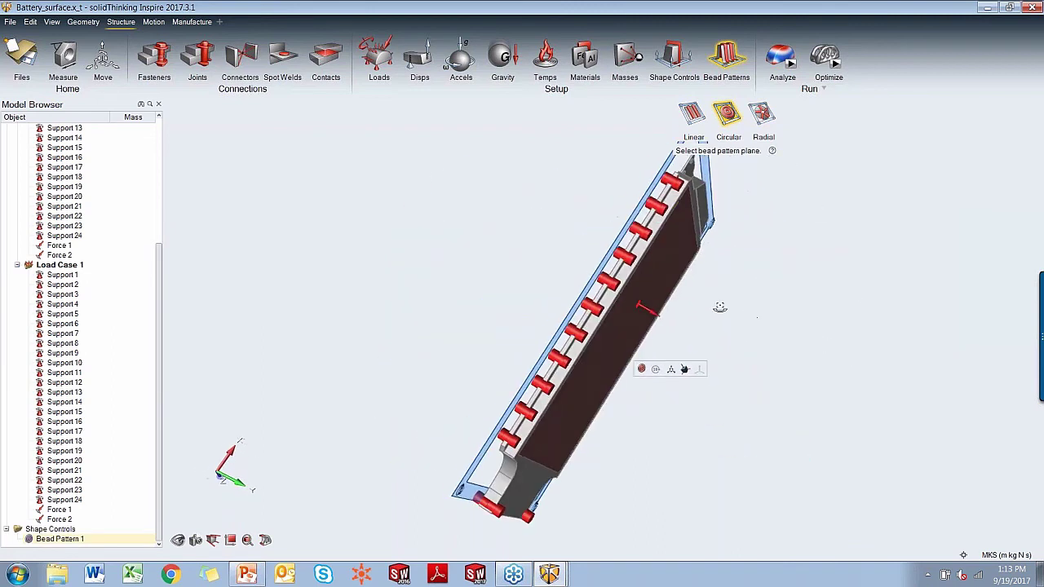
{"action": "left_click", "coordinate": [655, 290]}
{"action": "right_click_drag", "start_coordinate": [783, 456], "coordinate": [813, 436]}
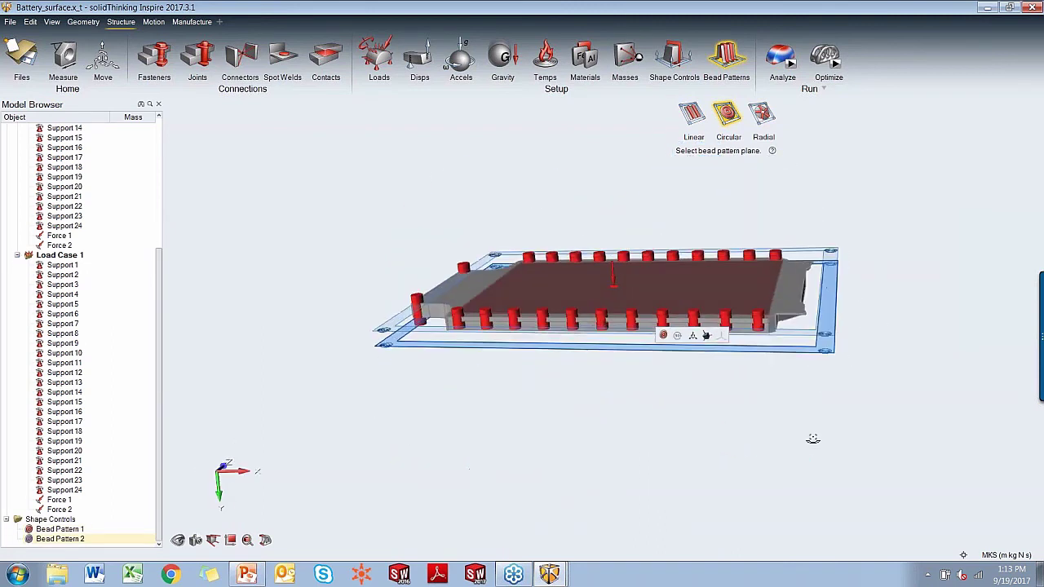
{"action": "right_click_drag", "start_coordinate": [885, 303], "coordinate": [824, 224]}
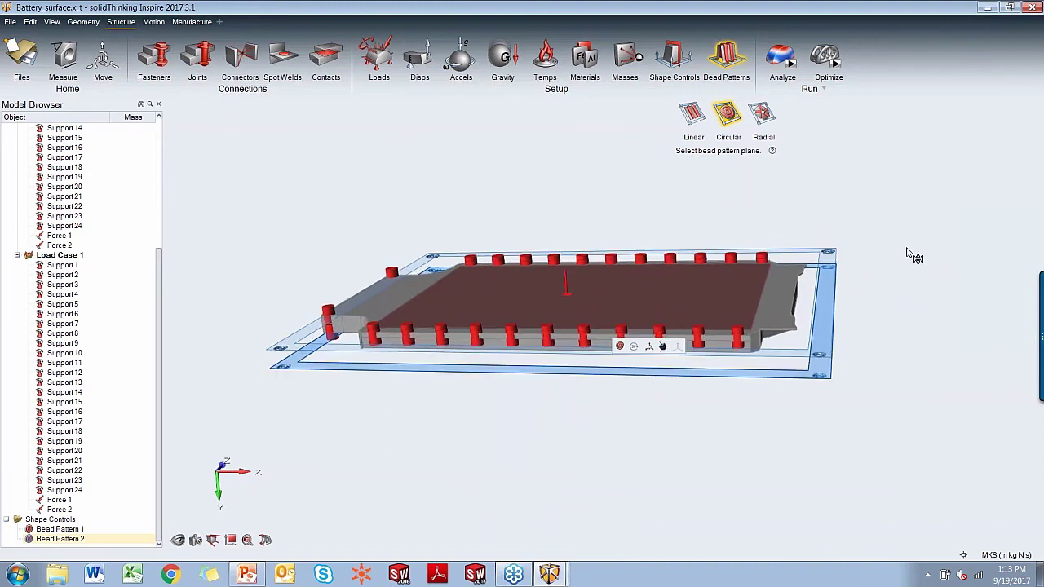
{"action": "left_click", "coordinate": [673, 72]}
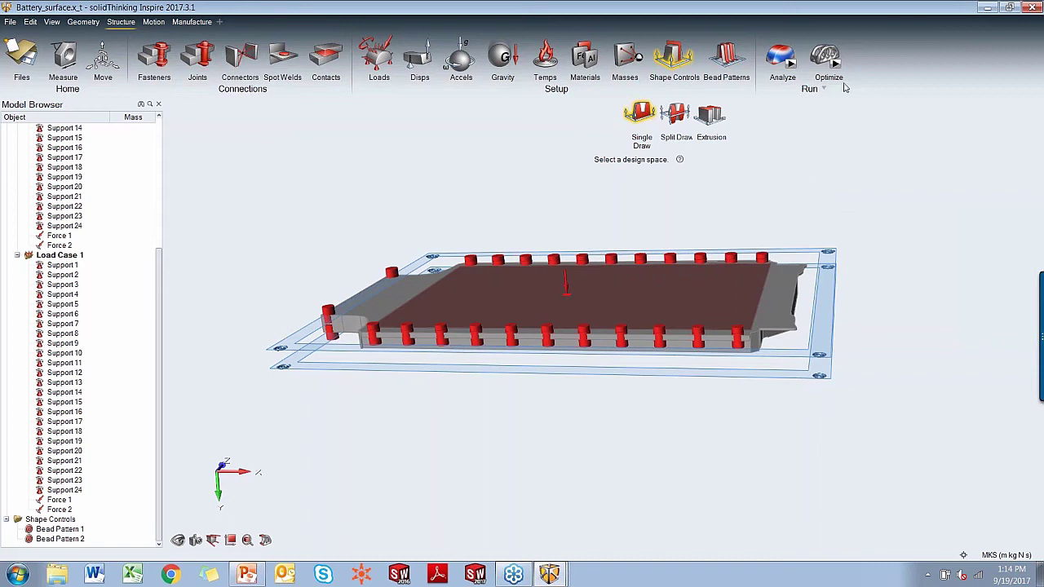
{"action": "right_click_drag", "start_coordinate": [854, 184], "coordinate": [834, 140]}
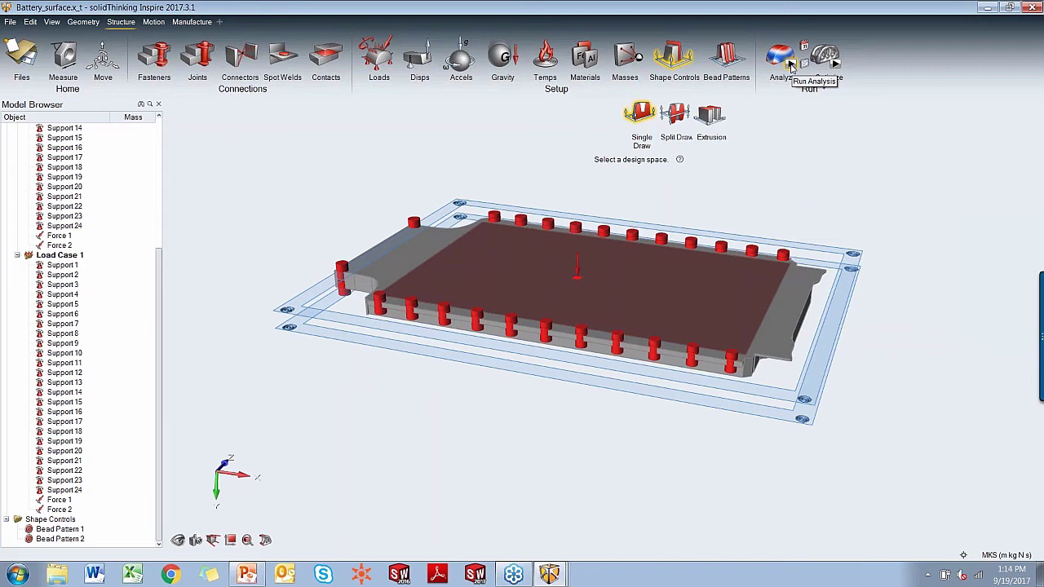
- Open the optimization run setup and set its type to Topography
{"action": "left_click", "coordinate": [836, 65]}
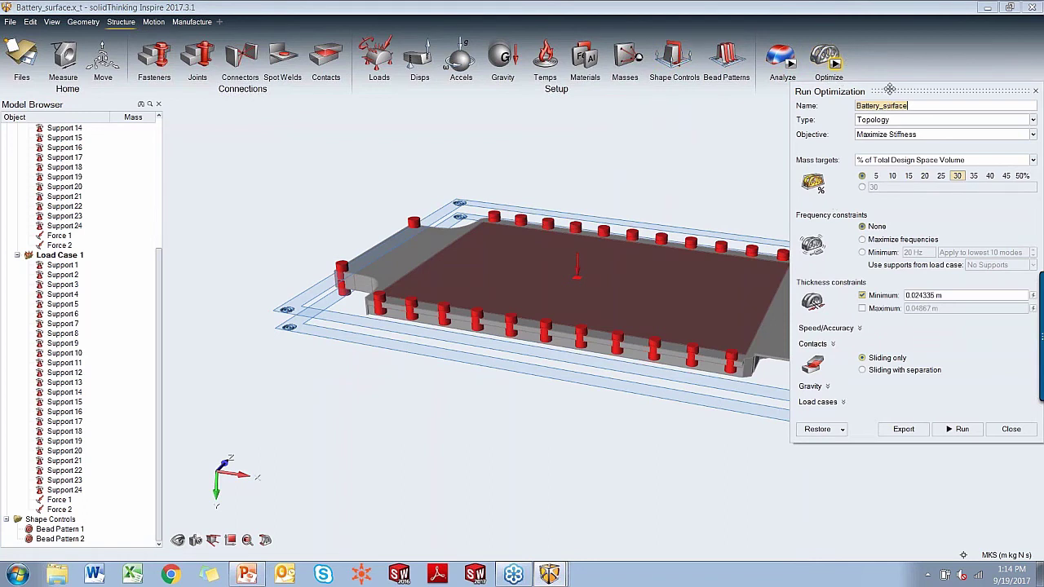
{"action": "left_click_drag", "start_coordinate": [888, 90], "coordinate": [850, 98]}
{"action": "left_click", "coordinate": [854, 130]}
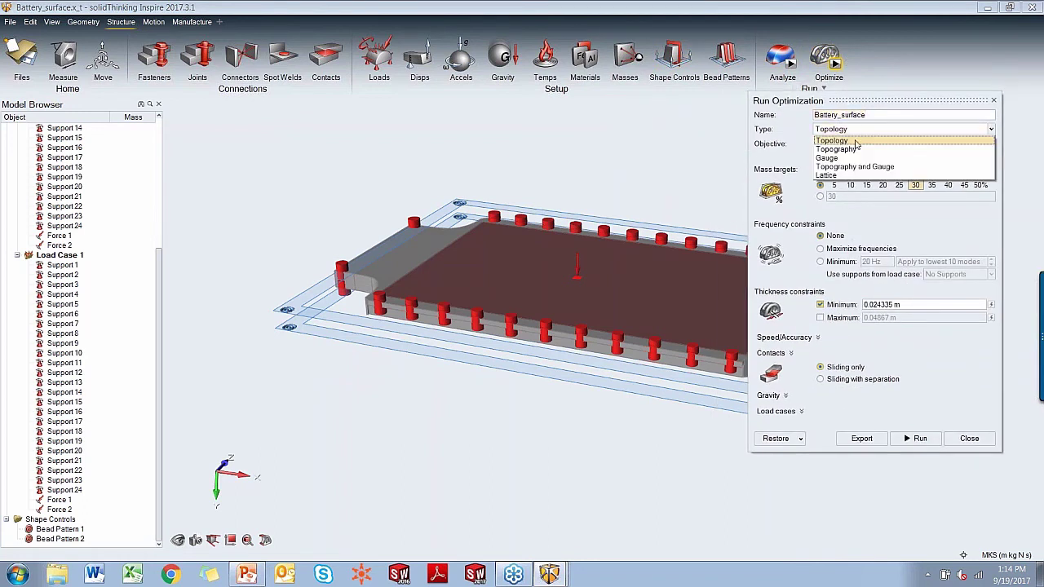
{"action": "left_click", "coordinate": [857, 150]}
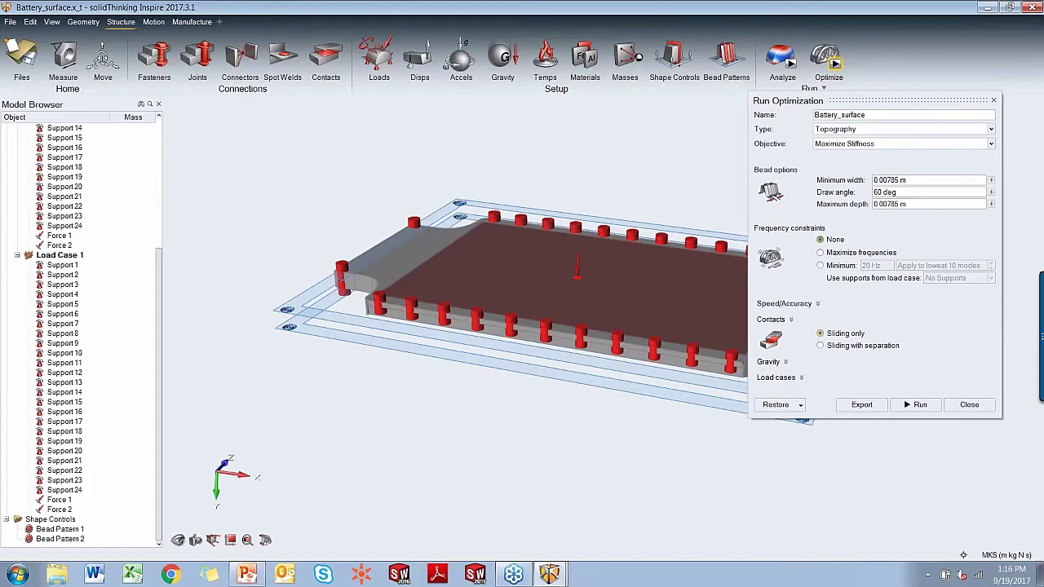
- Set the frequency constraint to maximize frequencies using supports from Load Case 1, and close the optimization setup without running it
{"action": "left_click", "coordinate": [840, 254]}
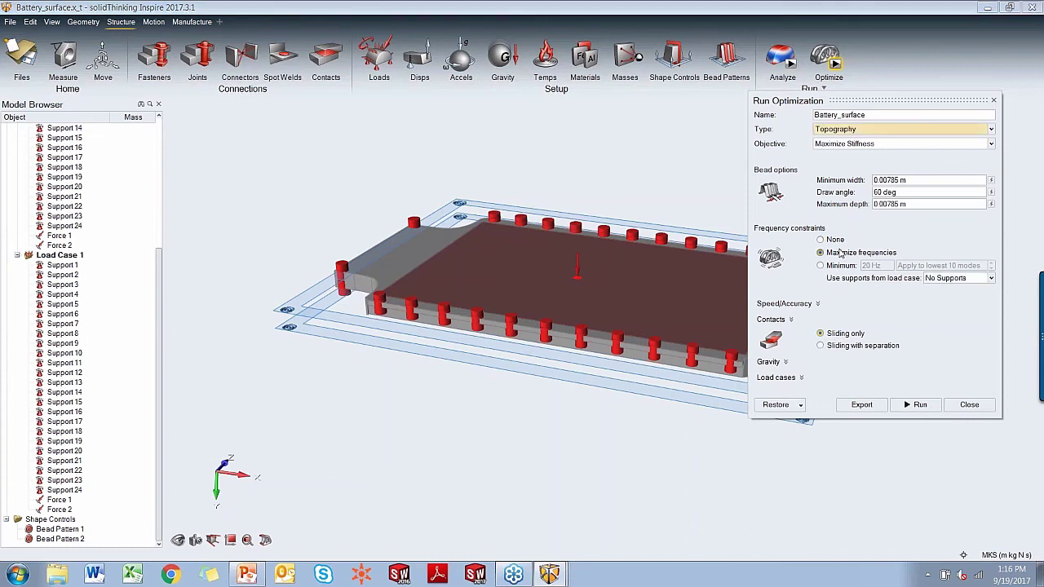
{"action": "left_click", "coordinate": [966, 279]}
{"action": "left_click", "coordinate": [968, 289]}
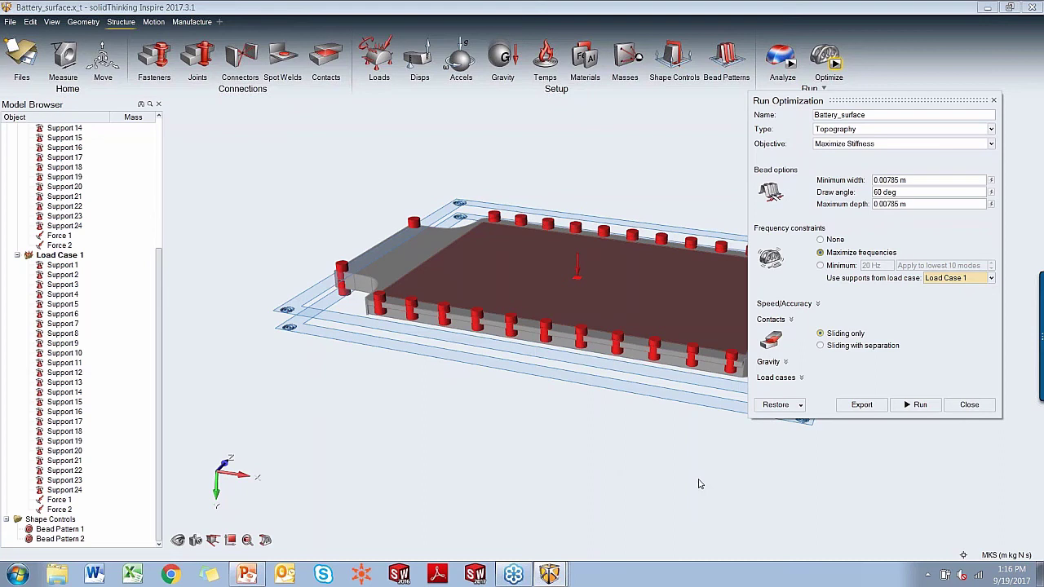
{"action": "left_click", "coordinate": [972, 406]}
- Switch to the Battery.stmod model and display the Linear topography result for both Base parts
{"action": "key", "text": "alt+Tab"}
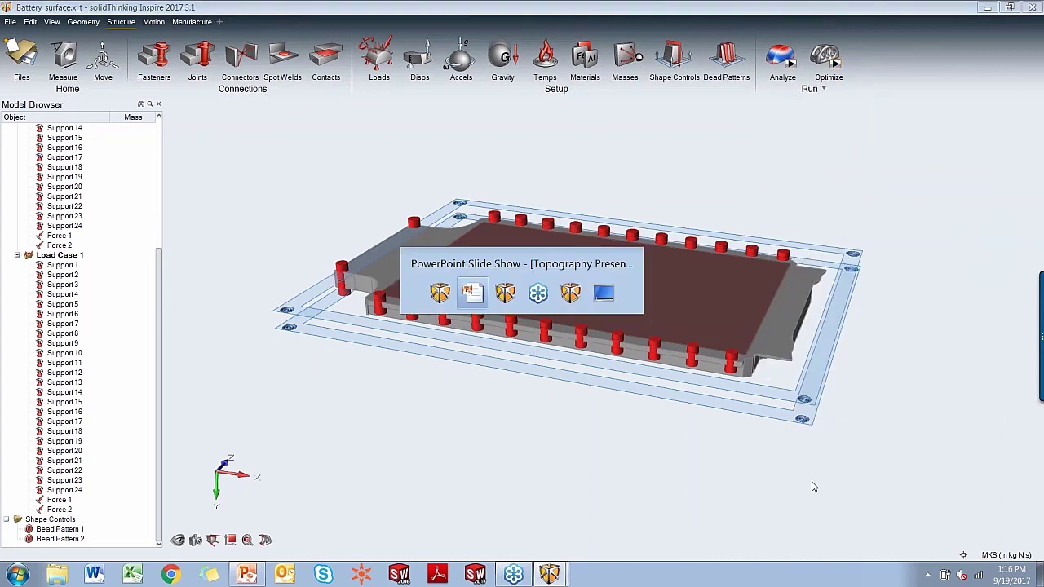
{"action": "key", "text": "alt+Tab"}
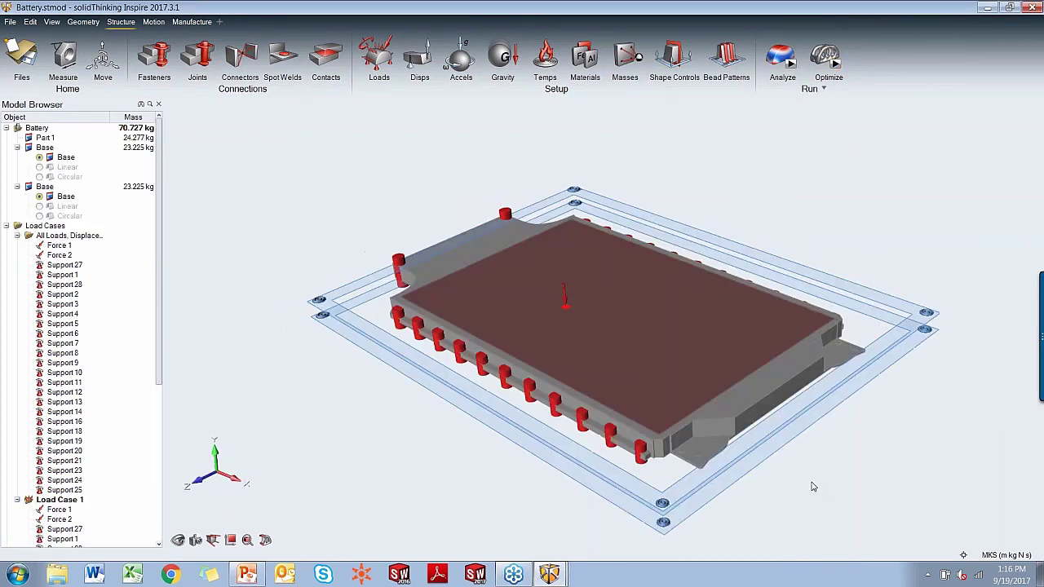
{"action": "left_click", "coordinate": [40, 167]}
{"action": "left_click", "coordinate": [39, 169]}
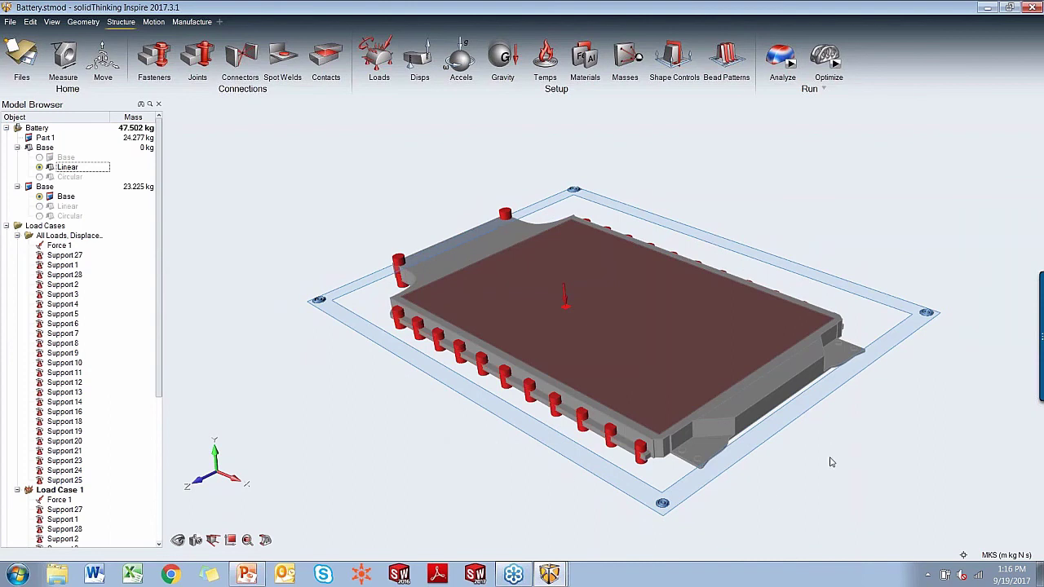
{"action": "left_click", "coordinate": [39, 208]}
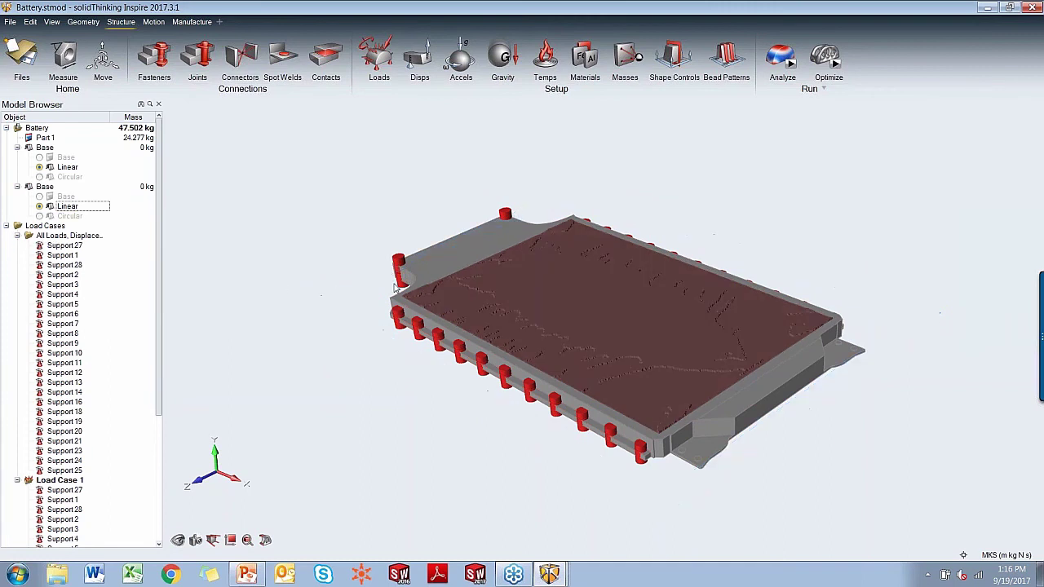
{"action": "right_click_drag", "start_coordinate": [732, 239], "coordinate": [277, 307]}
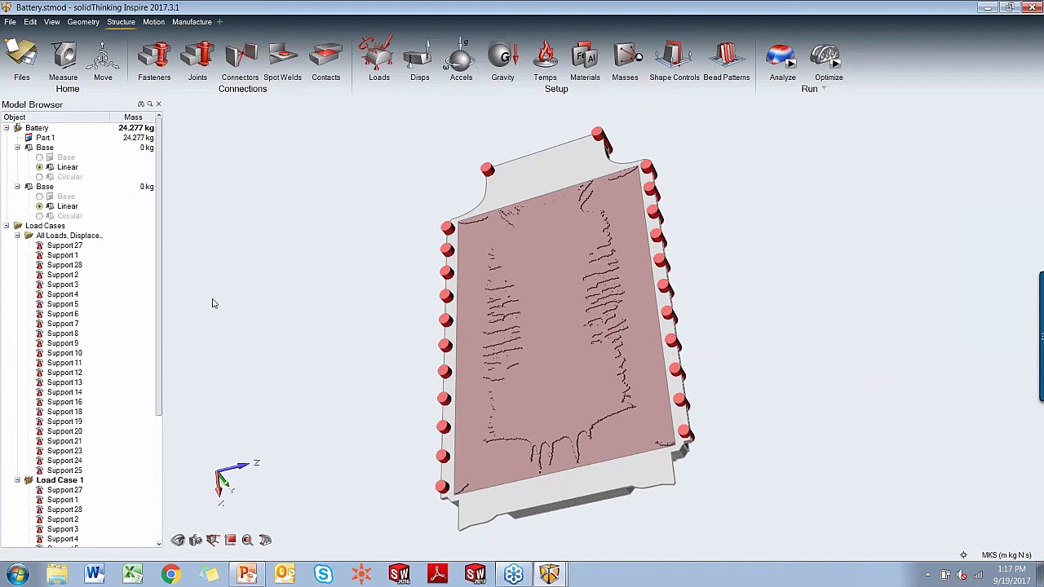
- Display the Circular topography result for both Base parts and show the optimization results in the Shape Explorer
{"action": "left_click", "coordinate": [39, 213]}
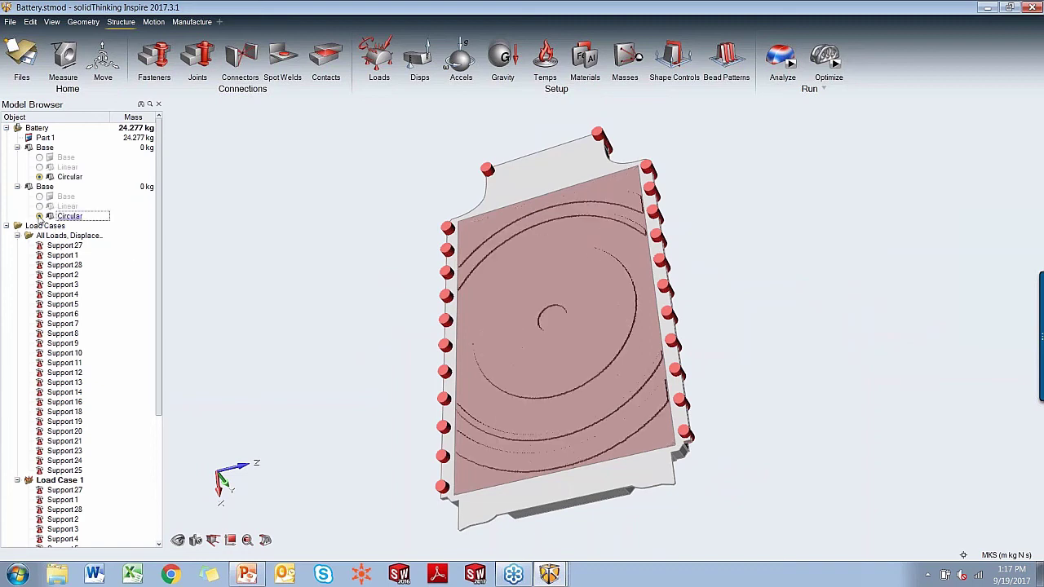
{"action": "right_click_drag", "start_coordinate": [323, 310], "coordinate": [851, 193]}
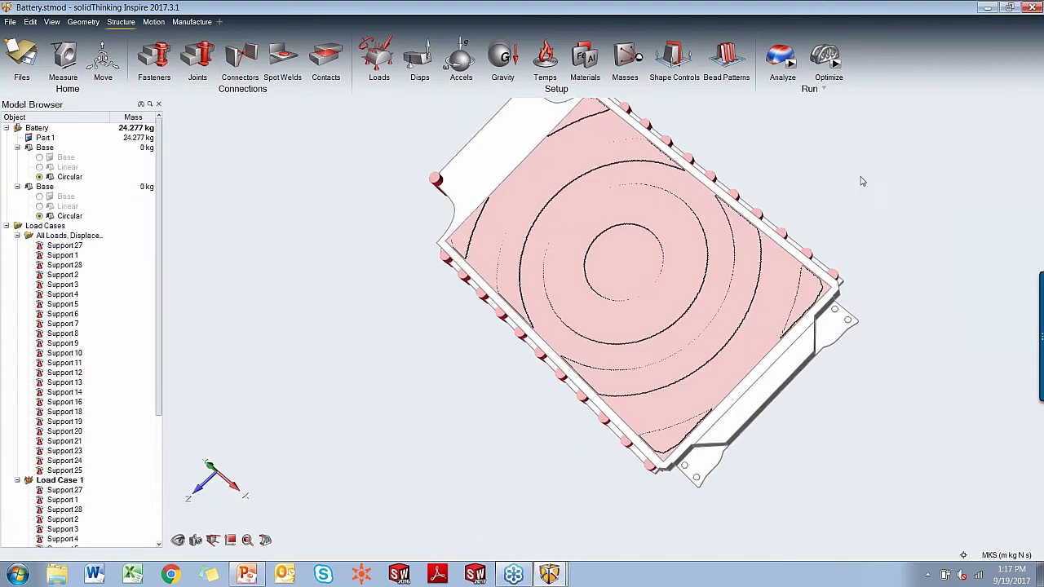
{"action": "mouse_move", "coordinate": [825, 57]}
{"action": "left_click", "coordinate": [848, 63]}
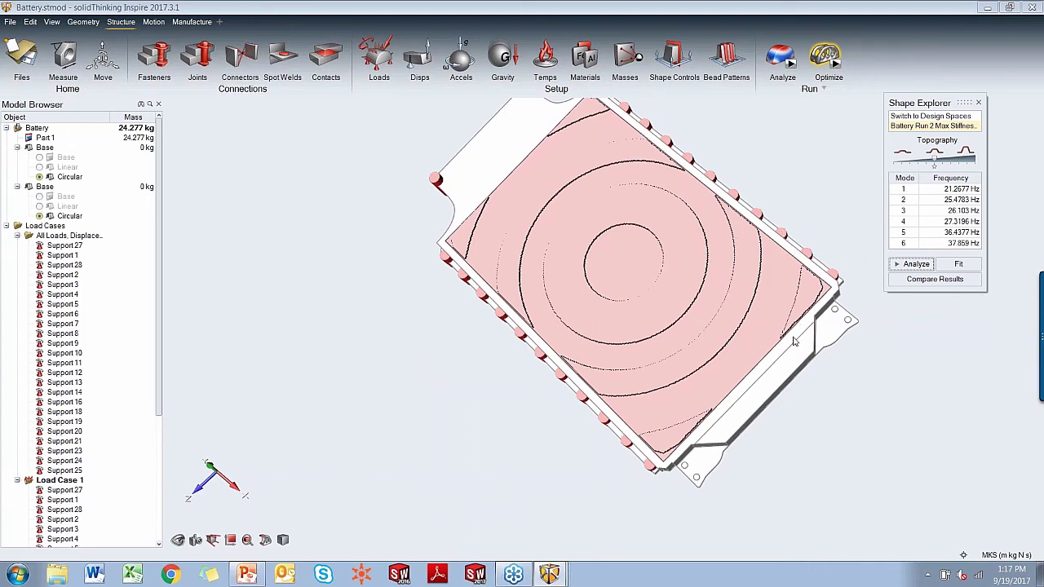
{"action": "mouse_move", "coordinate": [796, 341]}
{"action": "right_mouse_down"}
{"action": "mouse_move", "coordinate": [755, 314]}
{"action": "mouse_move", "coordinate": [799, 333]}
{"action": "right_mouse_up"}
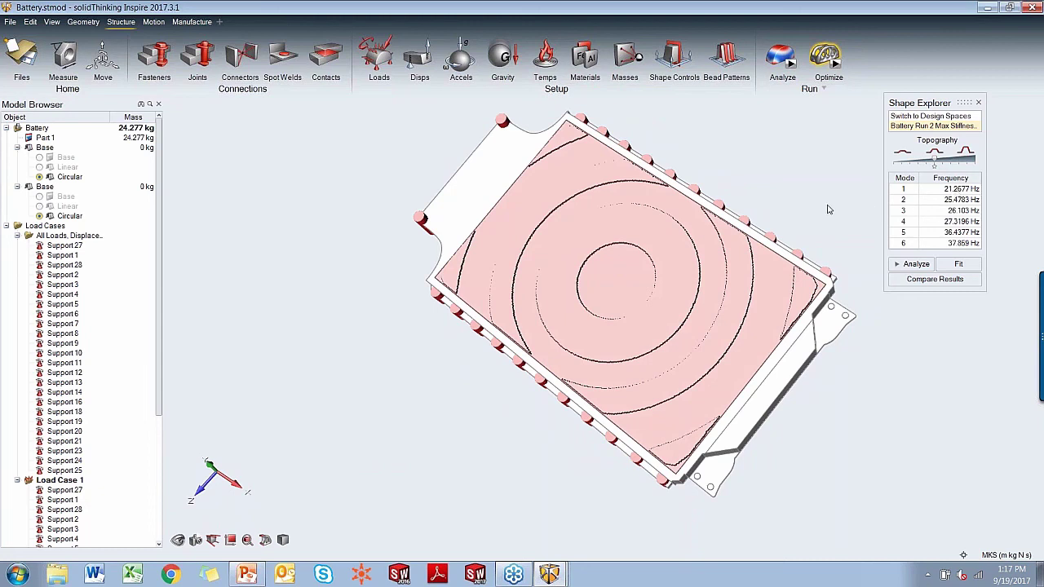
- Switch to the Gauge and Top.stmod model, display mode 1 of its Normal Modes analysis results and animate it
{"action": "key", "text": "alt+Tab"}
{"action": "key", "text": "alt+Tab"}
{"action": "key", "text": "alt+Tab"}
{"action": "key", "text": "alt+Tab"}
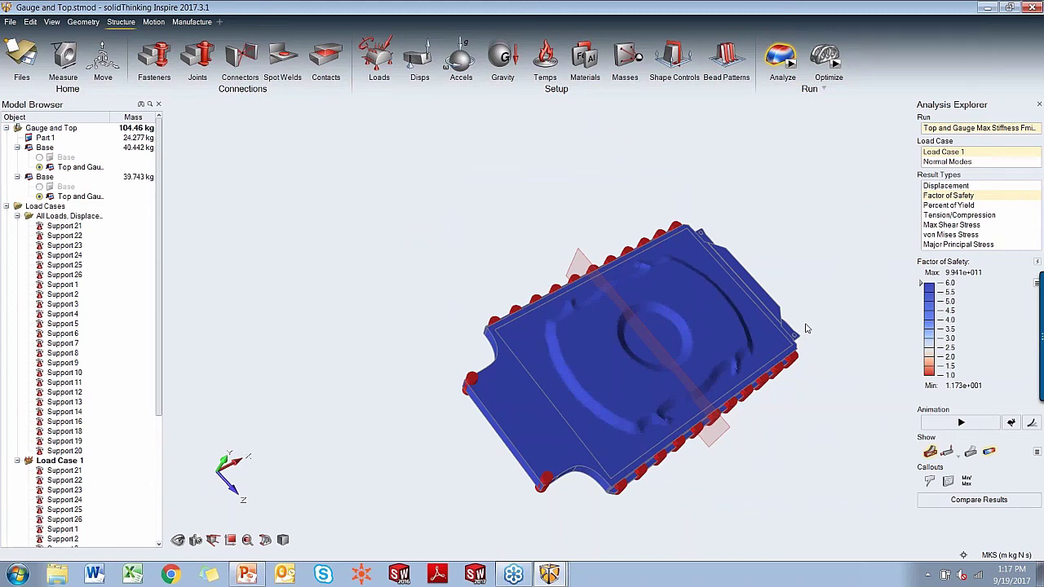
{"action": "left_click", "coordinate": [949, 162]}
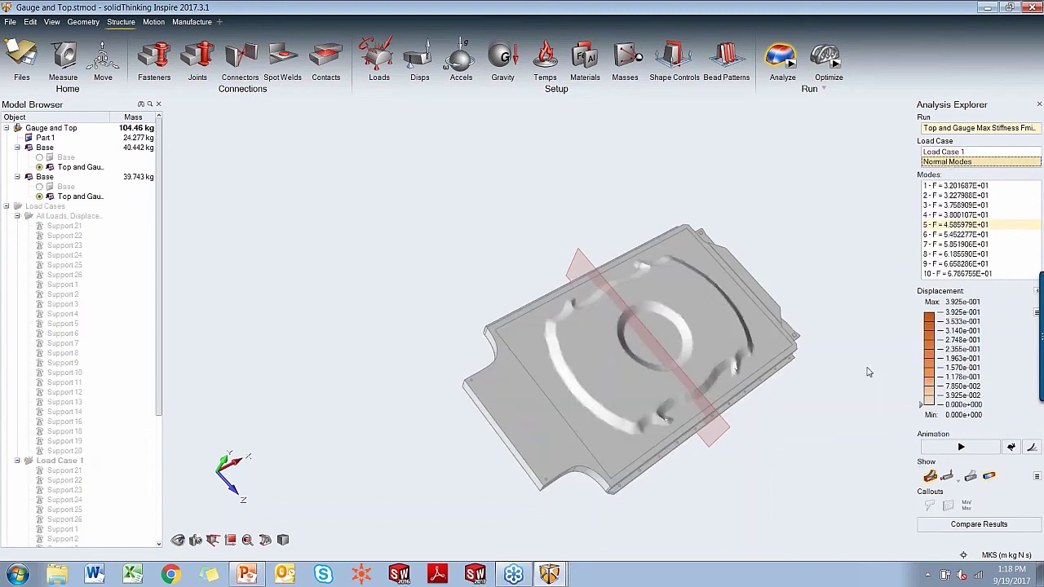
{"action": "left_click", "coordinate": [960, 187]}
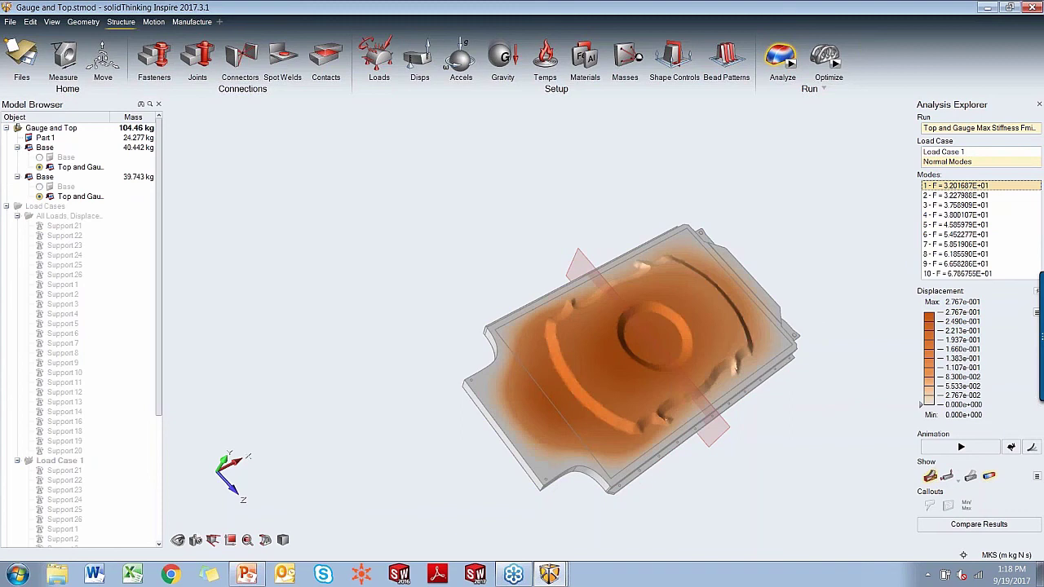
{"action": "right_click_drag", "start_coordinate": [848, 344], "coordinate": [781, 383]}
{"action": "left_click", "coordinate": [961, 447]}
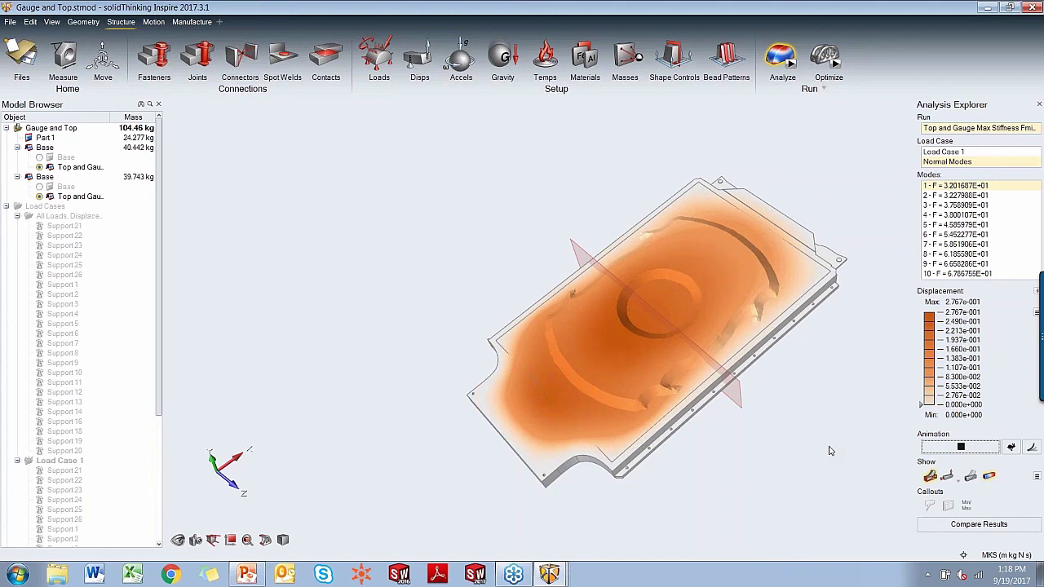
- Switch to the PowerPoint slide show
{"action": "key", "text": "alt+Tab"}
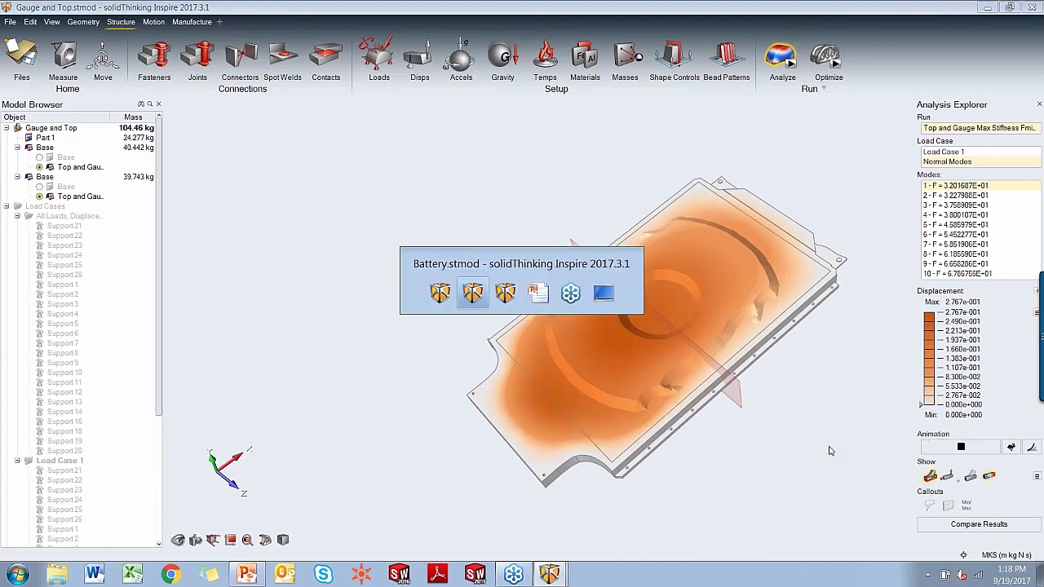
{"action": "key", "text": "alt+Tab"}
{"action": "key", "text": "alt+Tab"}
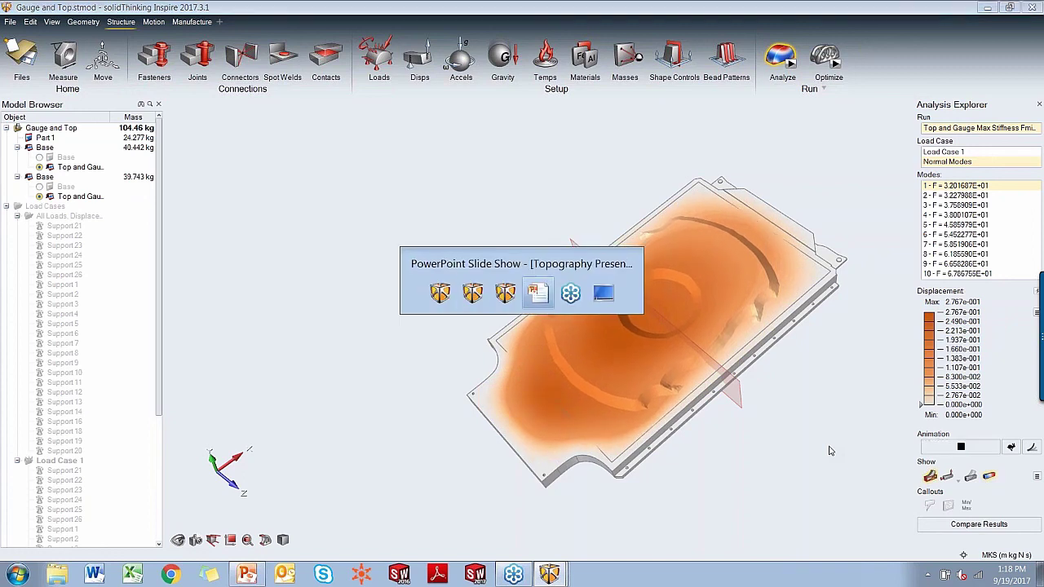